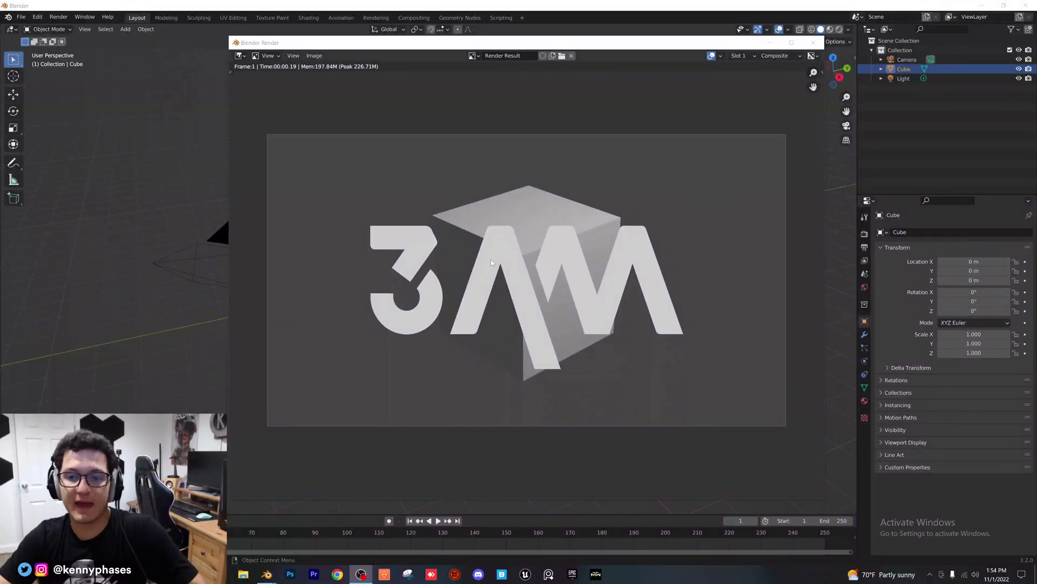
Step: Close the render result window and dismiss the splash screen
scroll(490, 259, up, 1)
scroll(492, 267, down, 1)
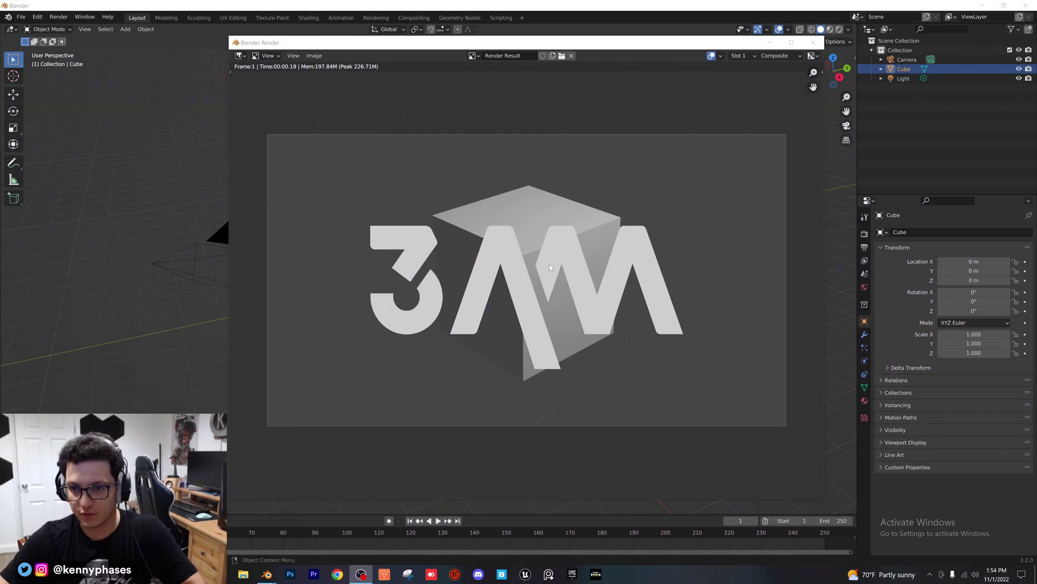
drag(471, 45, 494, 44)
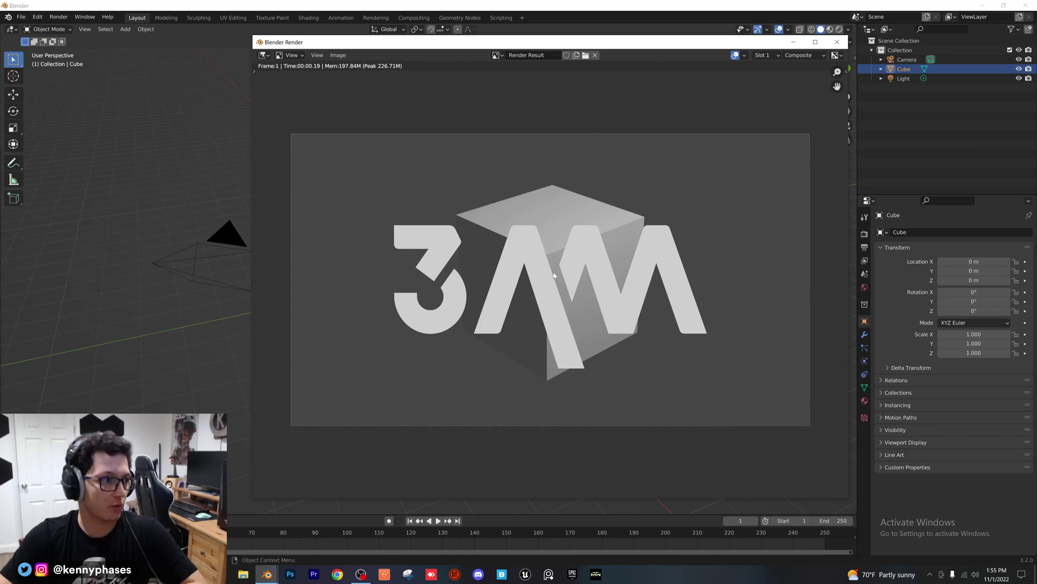
click(837, 42)
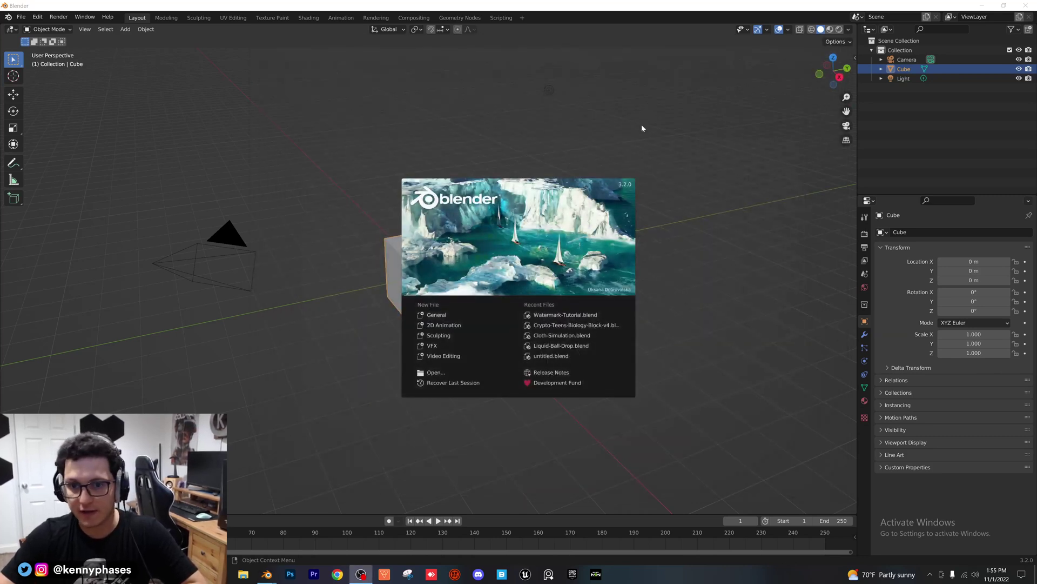
click(438, 164)
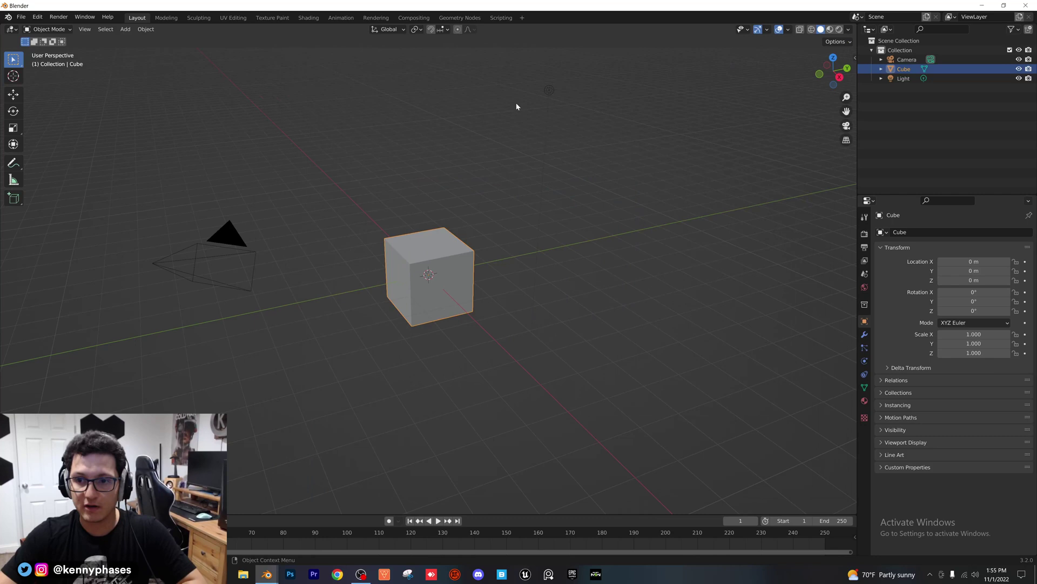
Step: Deselect everything and view the scene through the camera
key(alt+a)
key(KP_0)
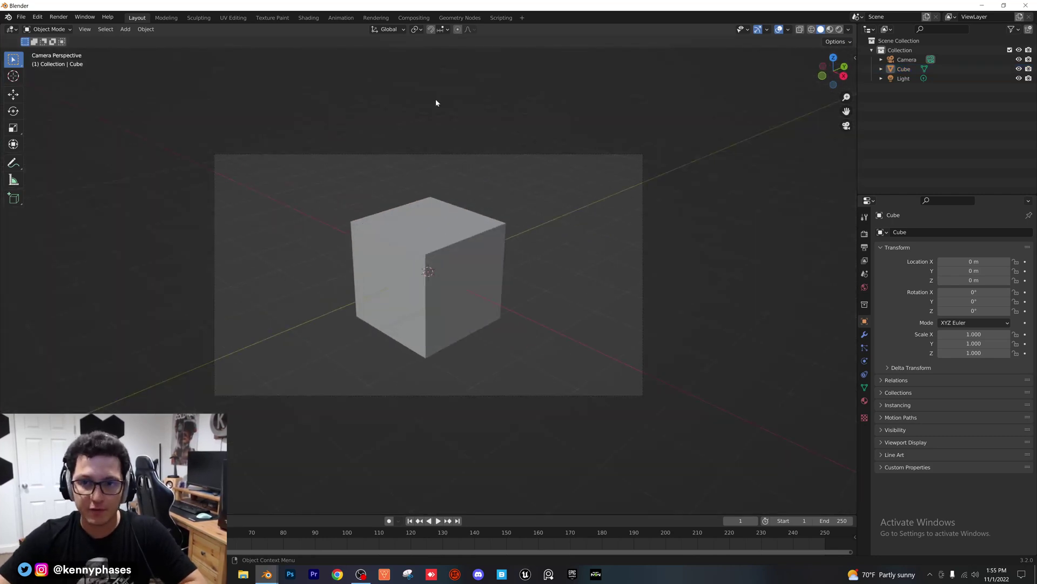
Step: Switch to the Compositing workspace, enable Use Nodes and deselect the default nodes
click(412, 18)
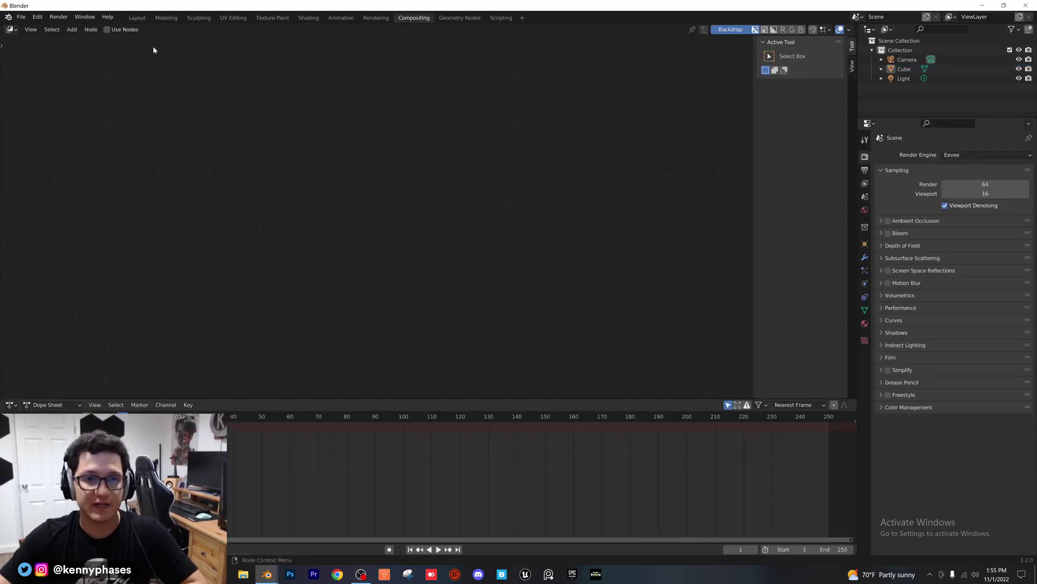
click(107, 30)
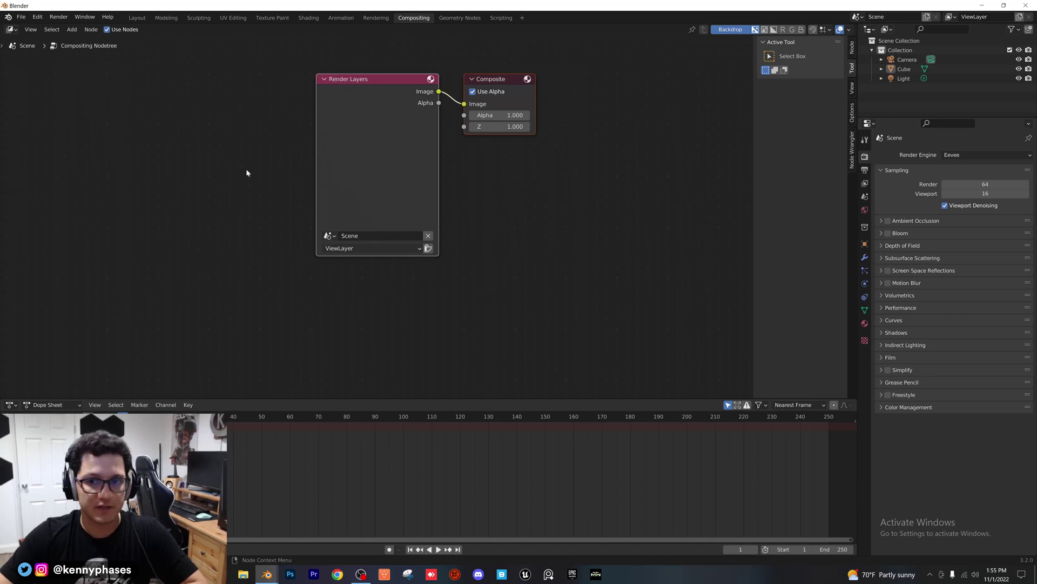
key(Home)
key(alt+a)
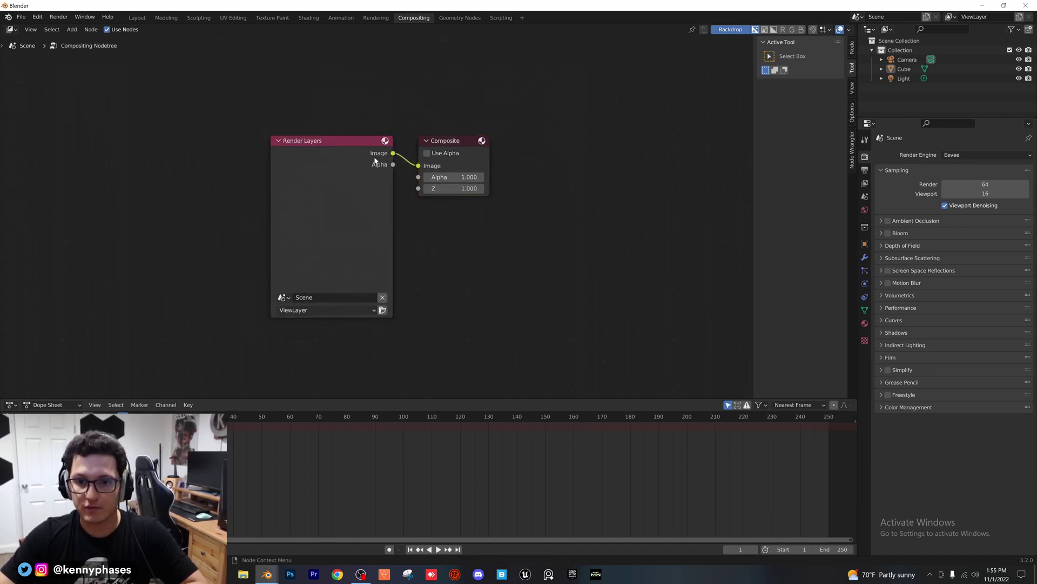
Step: Spread the Render Layers and Composite nodes far apart to make room for more nodes between them
drag(374, 161, 291, 153)
drag(440, 143, 567, 165)
scroll(462, 200, down, 1)
middle_drag(405, 216, 370, 188)
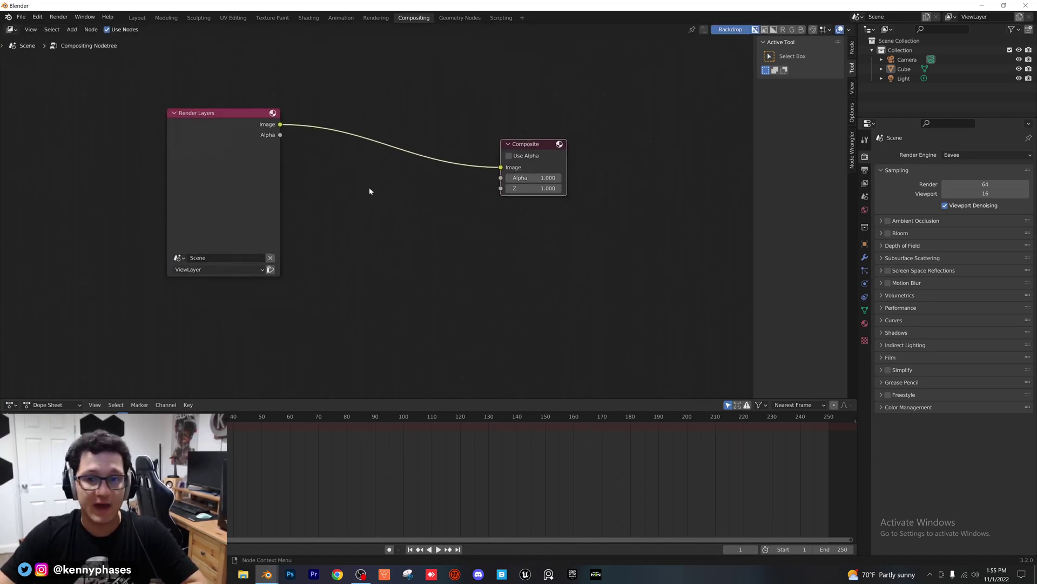
drag(228, 113, 184, 94)
drag(530, 148, 600, 159)
click(467, 171)
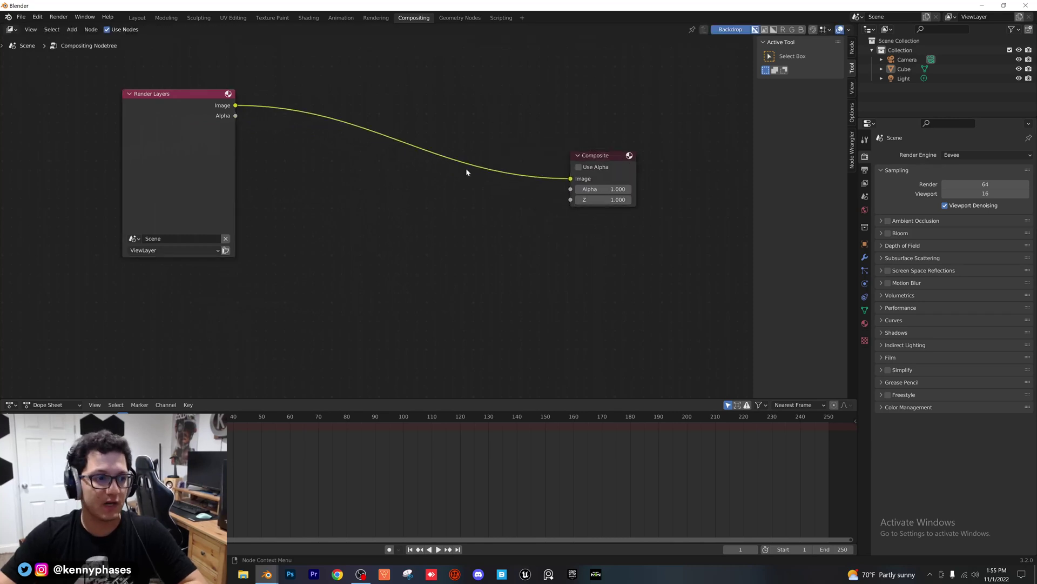
Step: Add an Image node and place it below the Render Layers node
scroll(400, 217, down, 1)
click(72, 29)
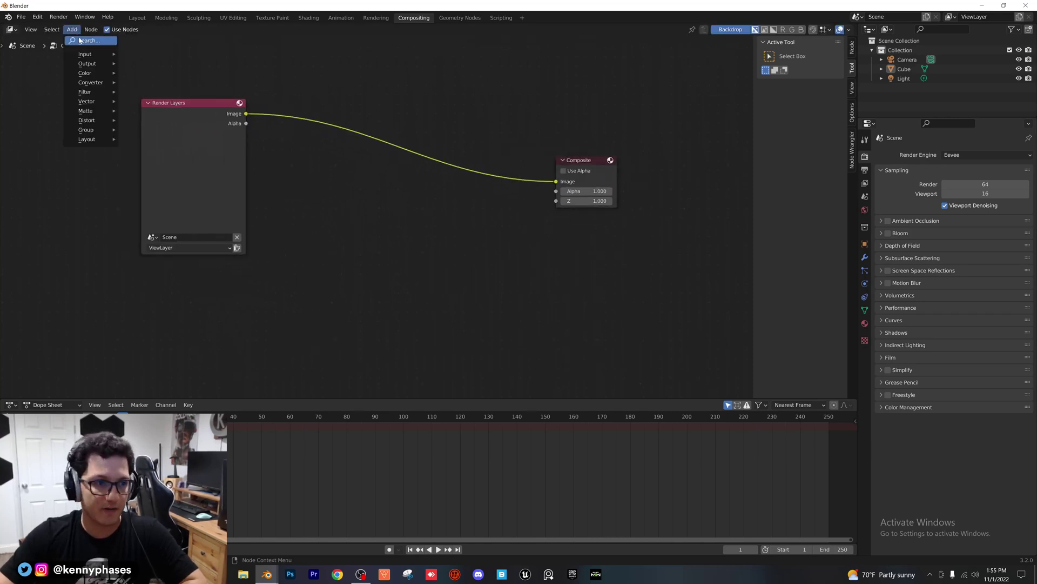
click(90, 39)
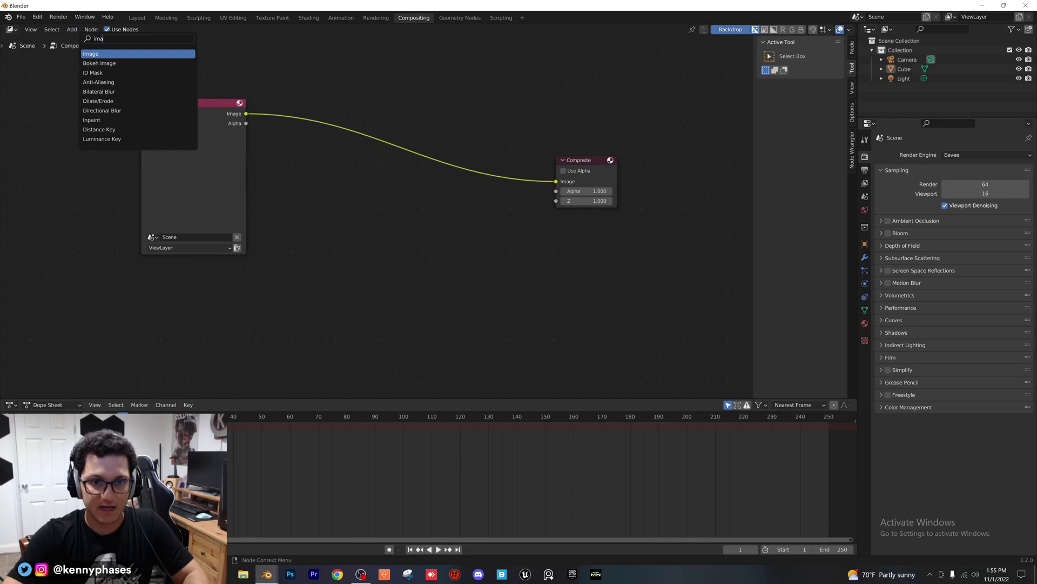
click(90, 63)
click(221, 292)
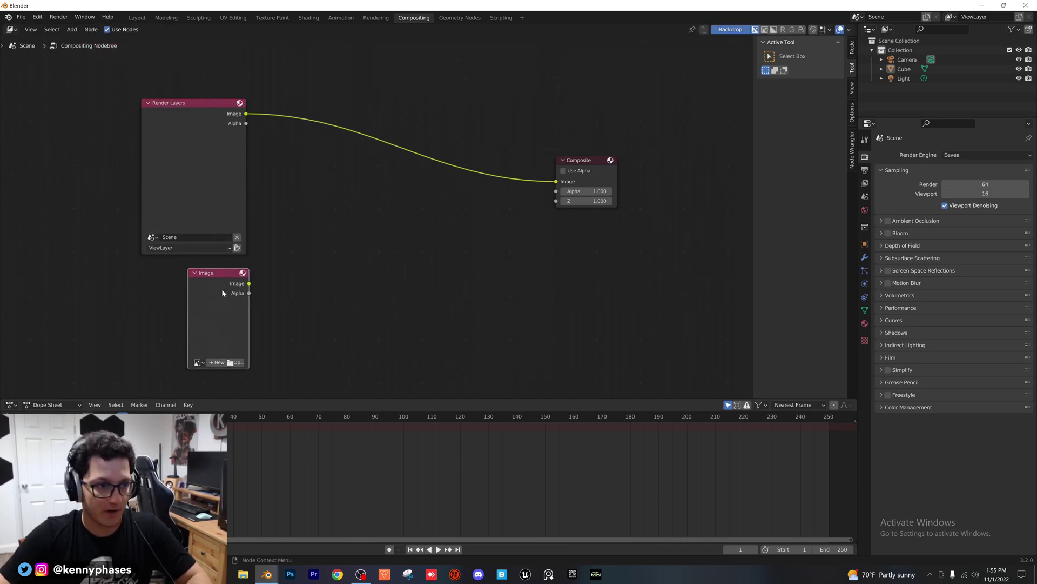
Step: Add a Mix node between Render Layers and Composite, and place a duplicate of it beside the original
click(71, 29)
click(89, 39)
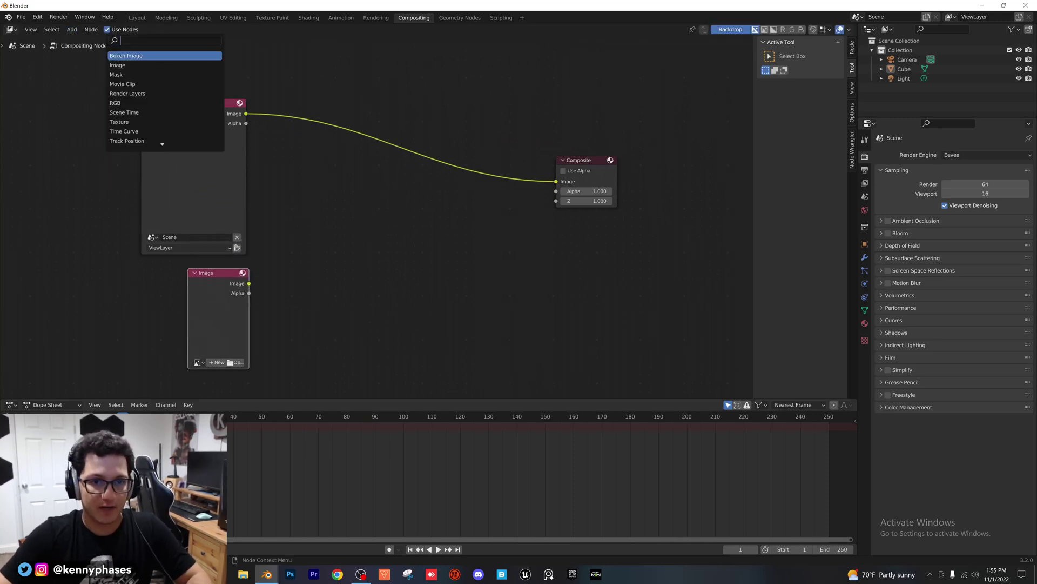
text(mix)
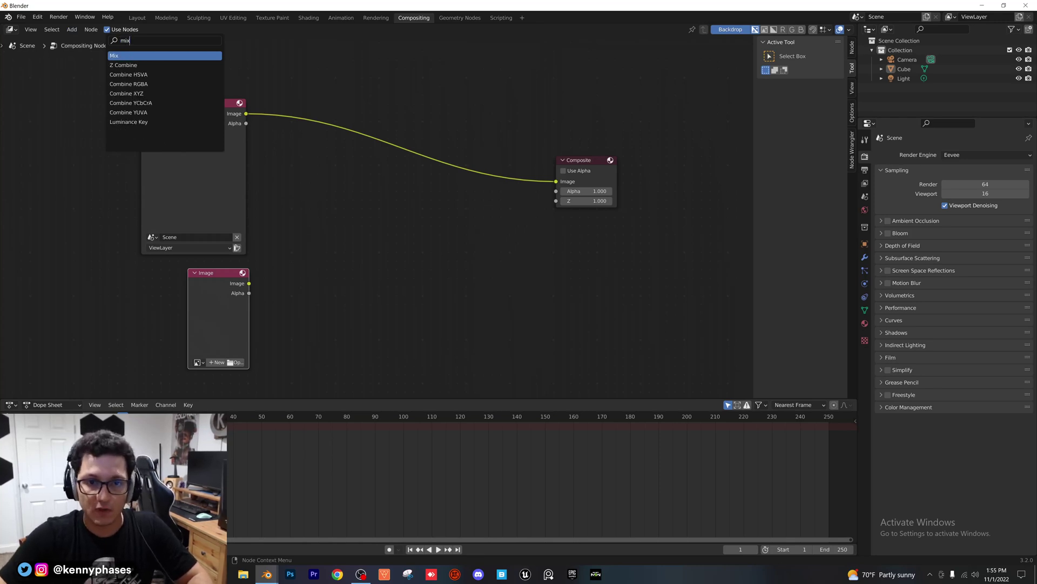
key(Return)
click(367, 173)
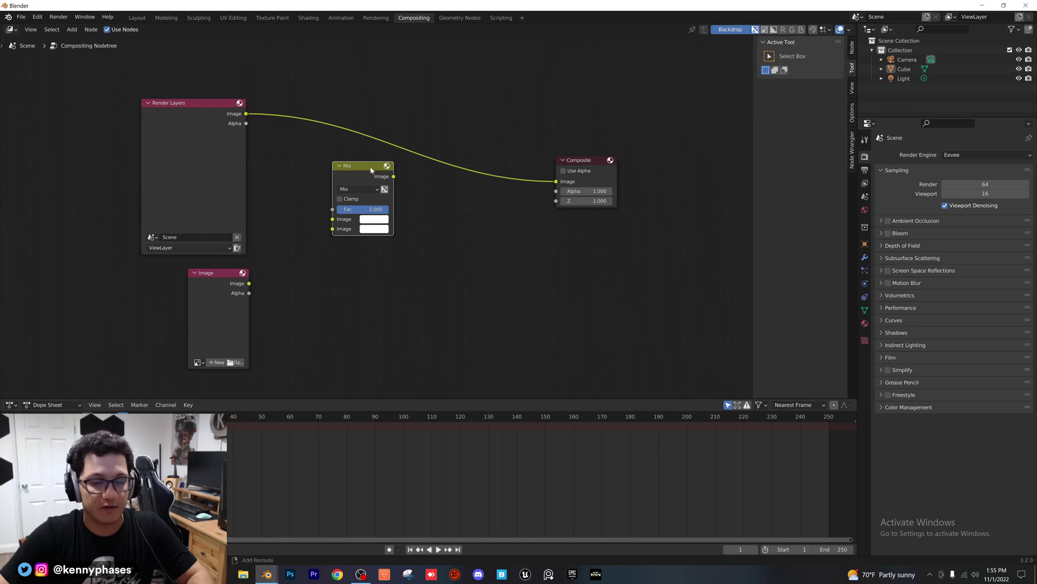
key(shift+d)
click(455, 190)
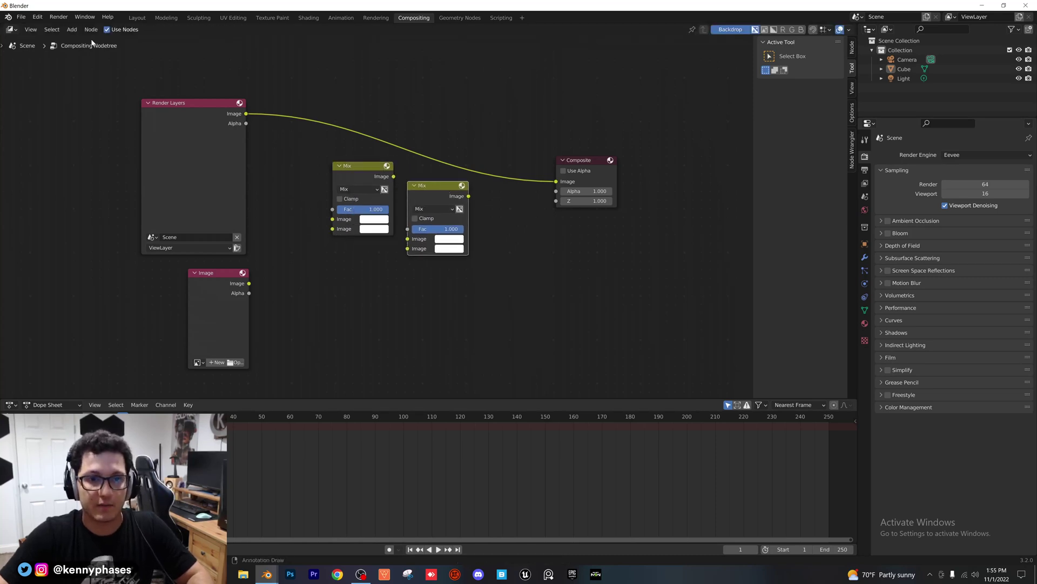
Step: Add a Scale node between the second Mix node and the Composite node
click(72, 29)
click(81, 40)
text(scal)
key(Return)
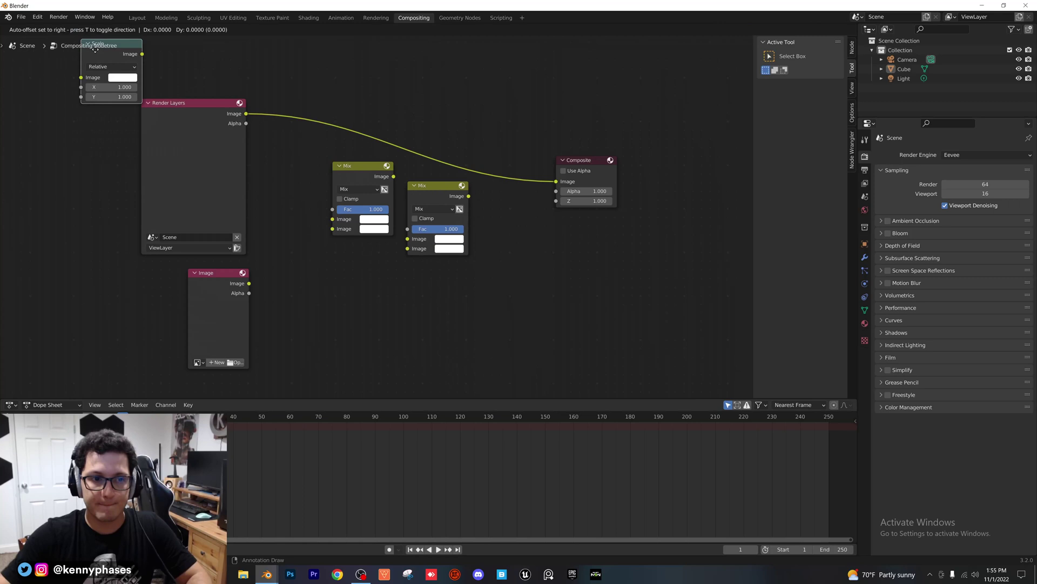
click(494, 201)
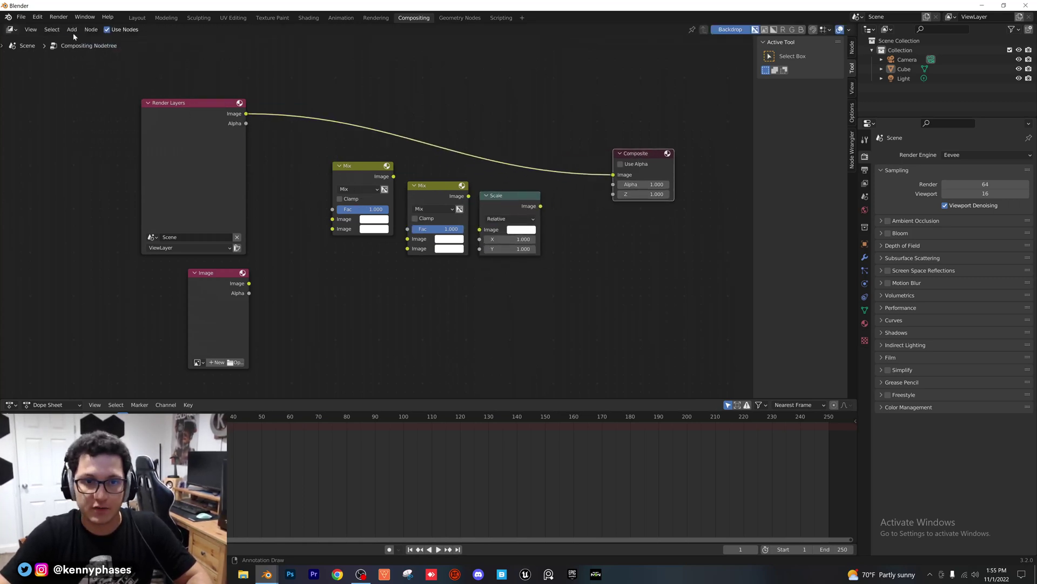
Step: Add a Viewer node and place it below the Composite node
click(72, 29)
click(84, 40)
text(vie)
key(Return)
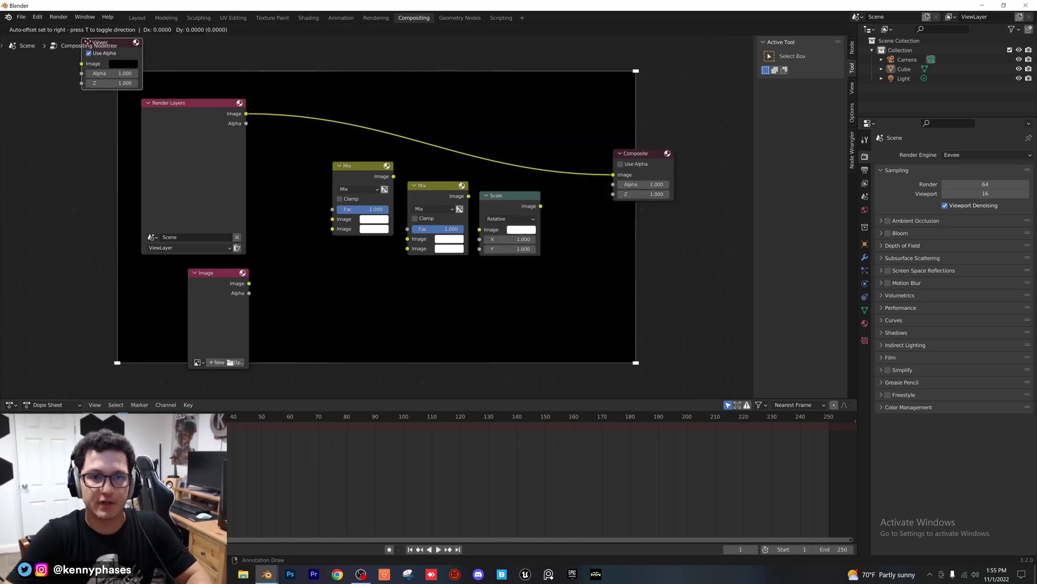
click(641, 248)
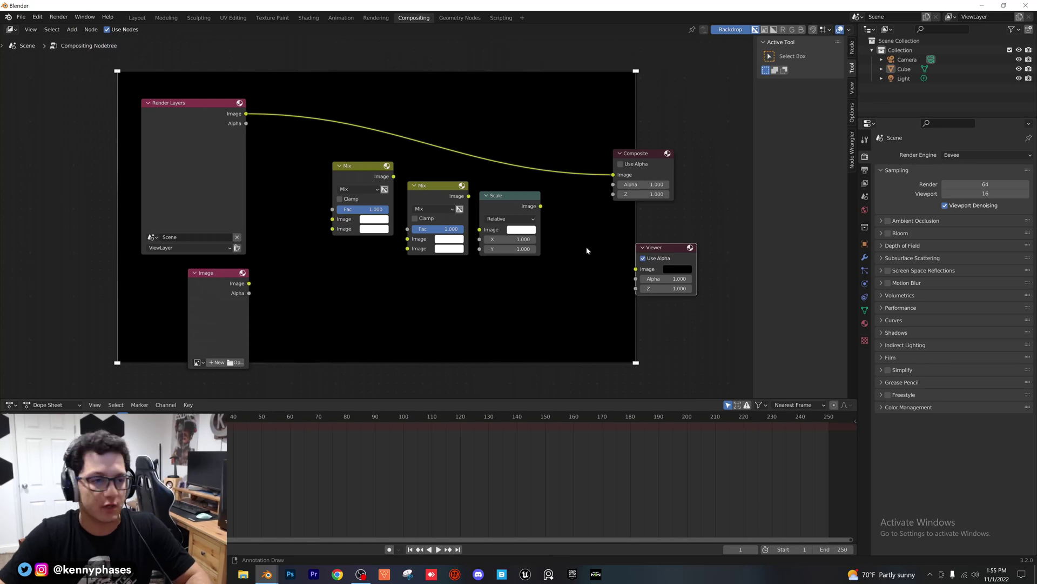
Step: Connect the Scale node's Image output to the Image inputs of both the Composite and Viewer nodes
drag(541, 206, 609, 183)
drag(541, 206, 625, 241)
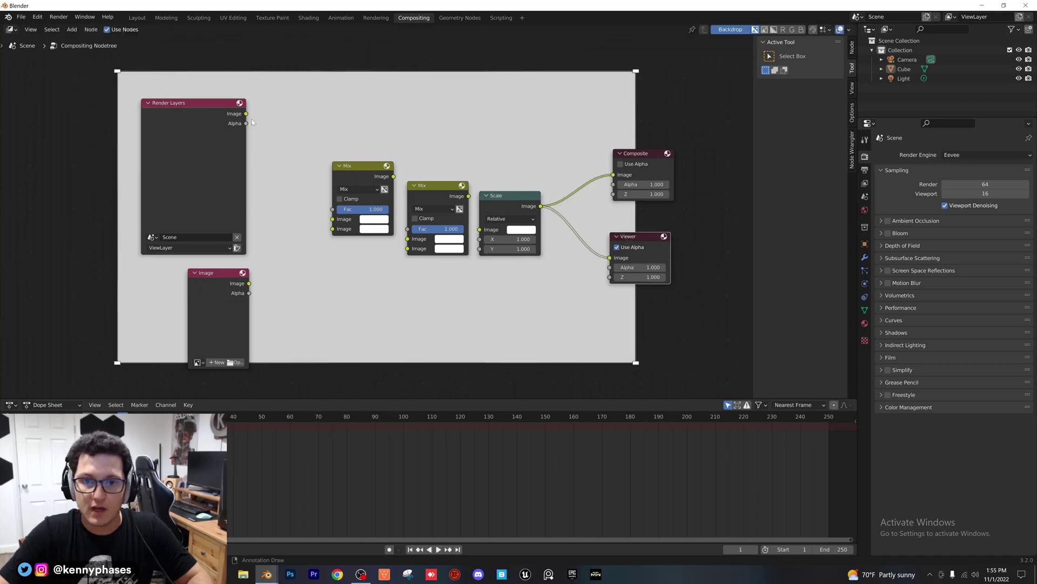
Step: Connect the Render Layers image to the first Mix node's upper Image input and set that node's blending mode to Screen
drag(246, 113, 268, 116)
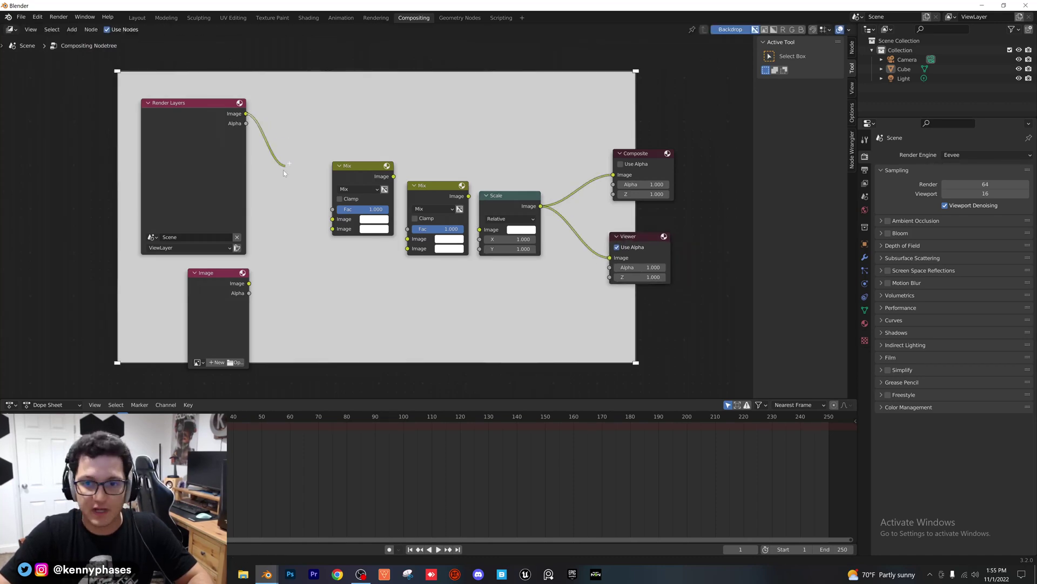
drag(283, 170, 333, 219)
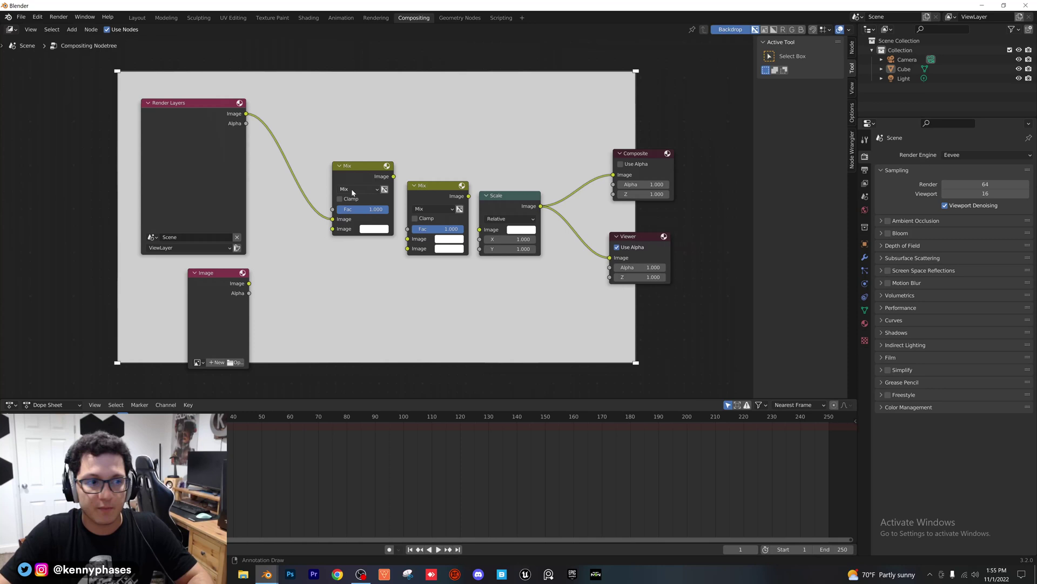
click(353, 190)
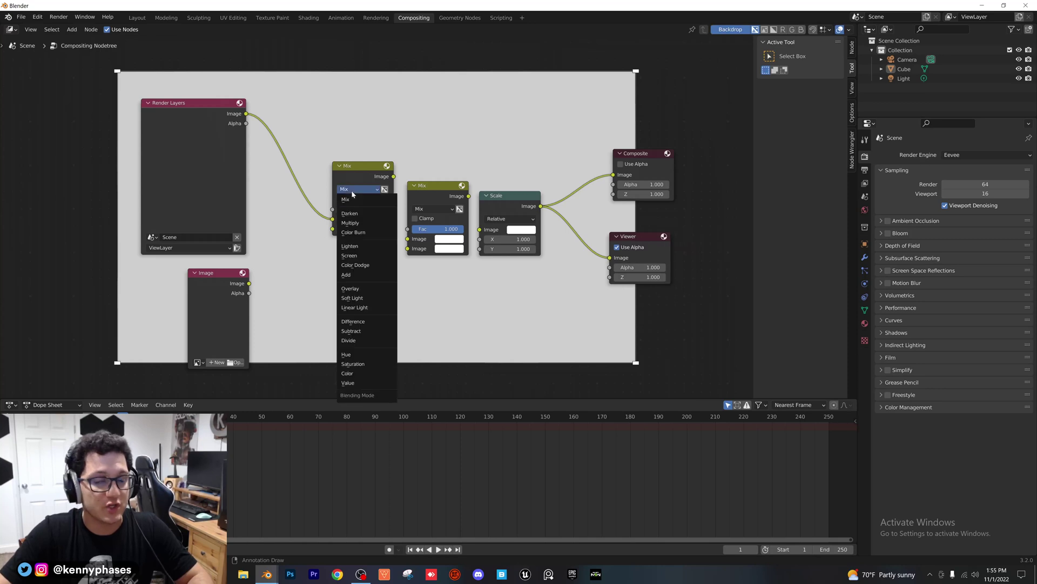
click(357, 255)
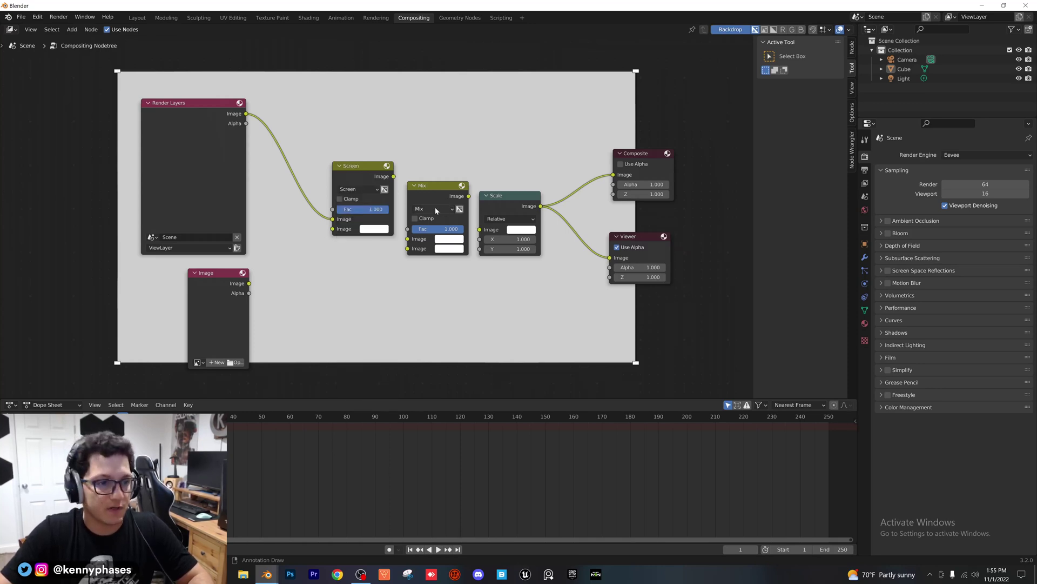
Step: Delete the second Mix node and put an Alpha Over node in its place between the Screen and Scale nodes
click(437, 210)
click(436, 211)
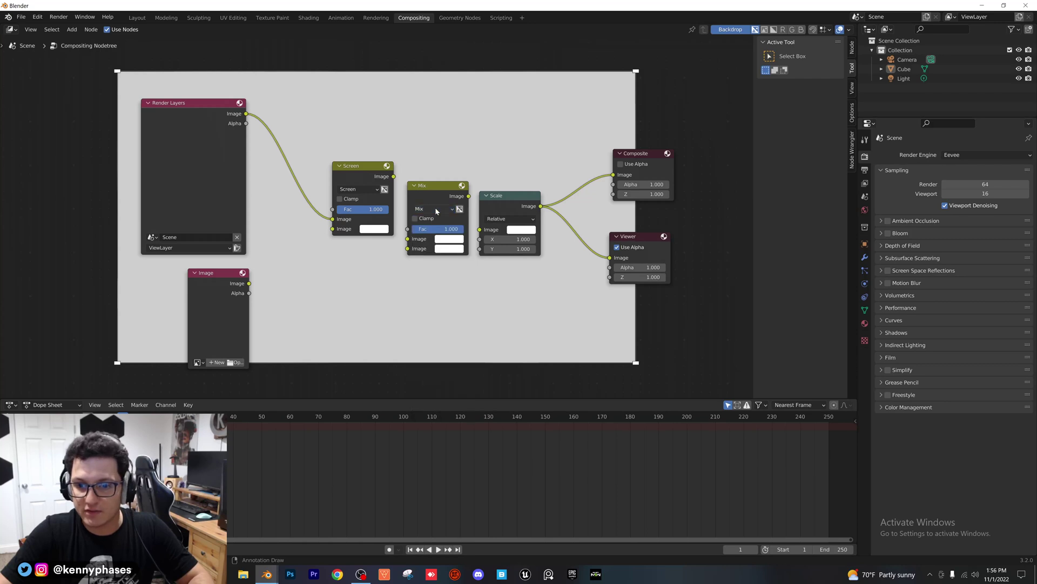
key(x)
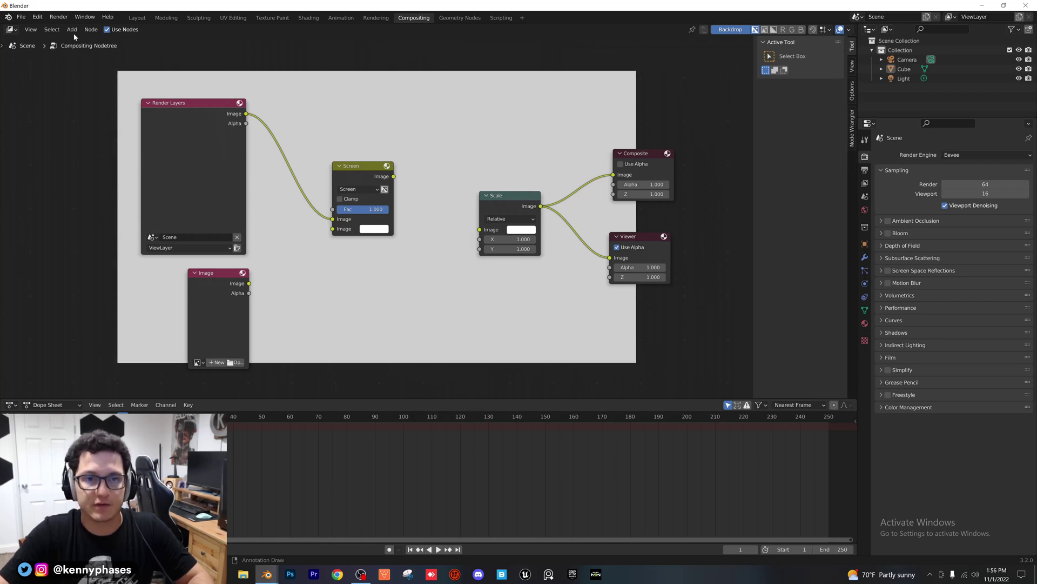
click(72, 30)
text(alp)
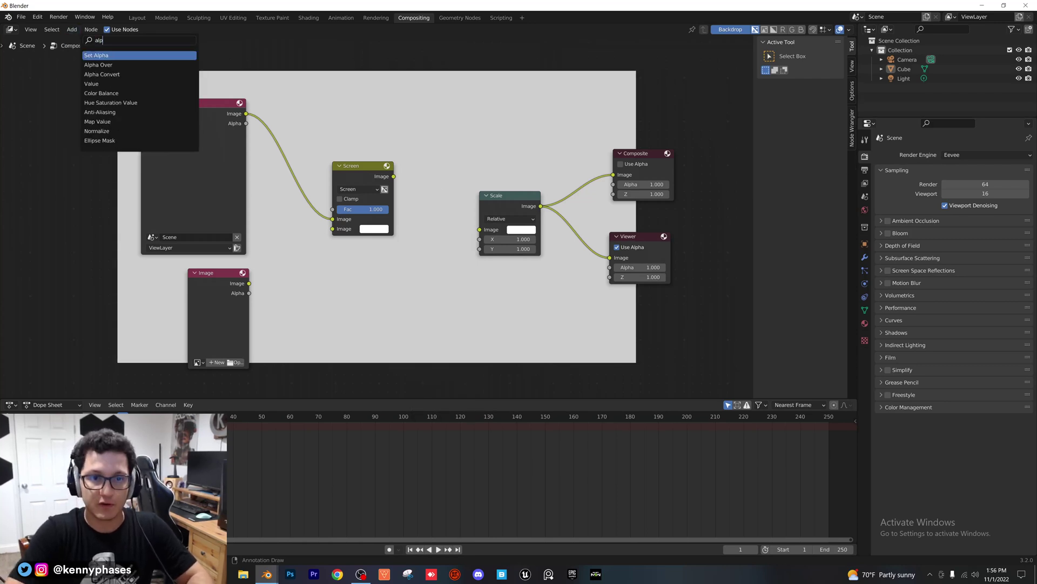
click(99, 64)
click(436, 182)
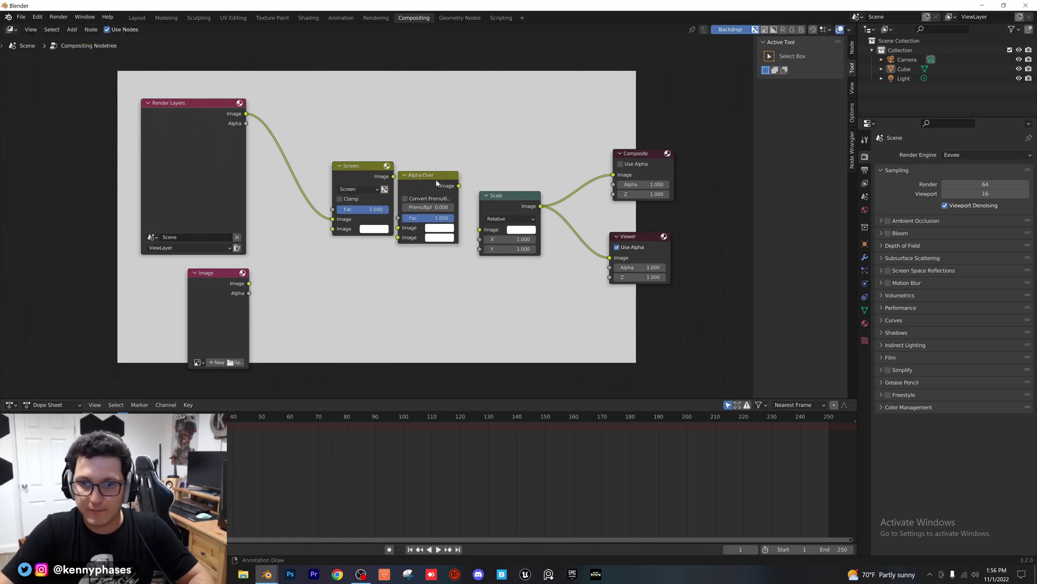
Step: Link the Screen node's output to both Alpha Over Image inputs, and the Alpha Over output to the Scale node's Image input
drag(370, 175, 354, 174)
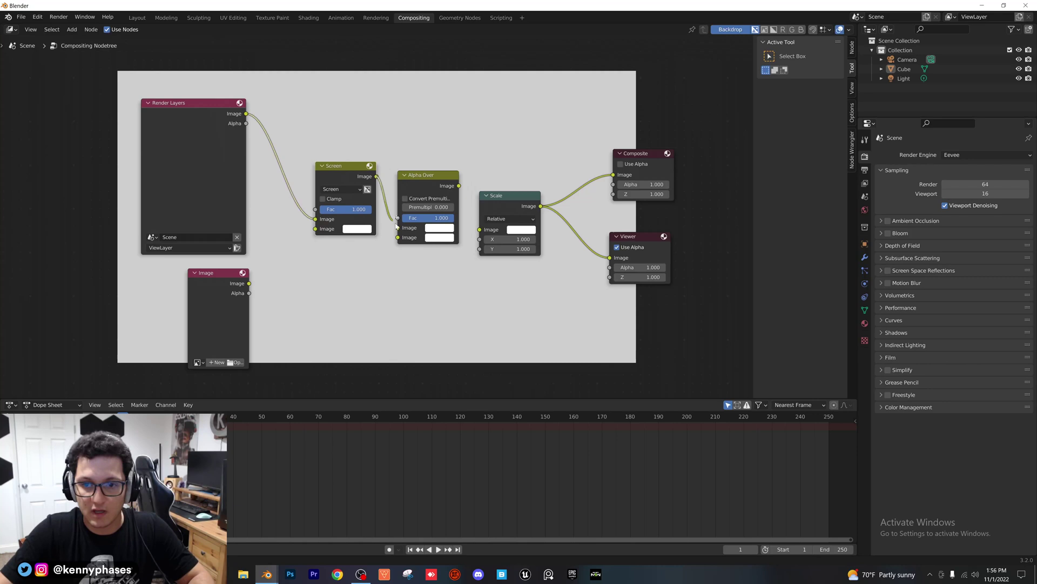
drag(395, 223, 397, 227)
drag(376, 176, 399, 237)
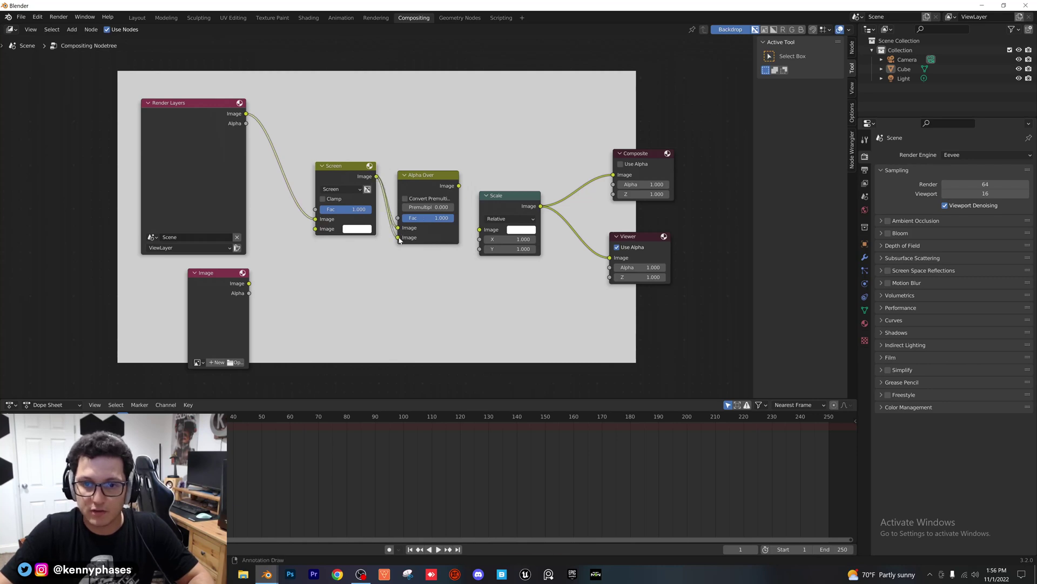
drag(459, 186, 480, 230)
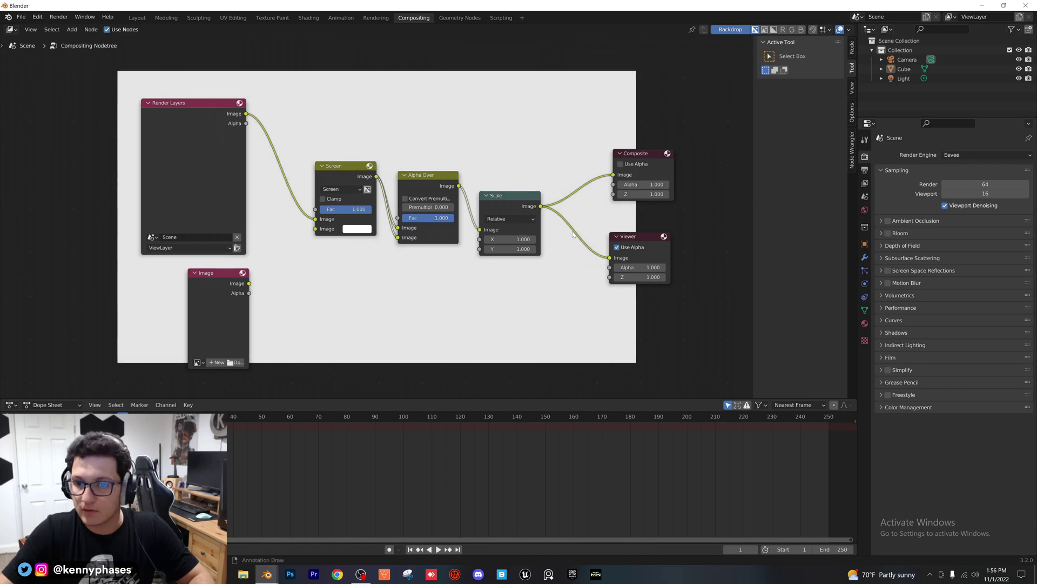
Step: Set the Scale node to Render Size and connect the Image node's Image output to the Screen node's second Image input
click(512, 218)
click(513, 257)
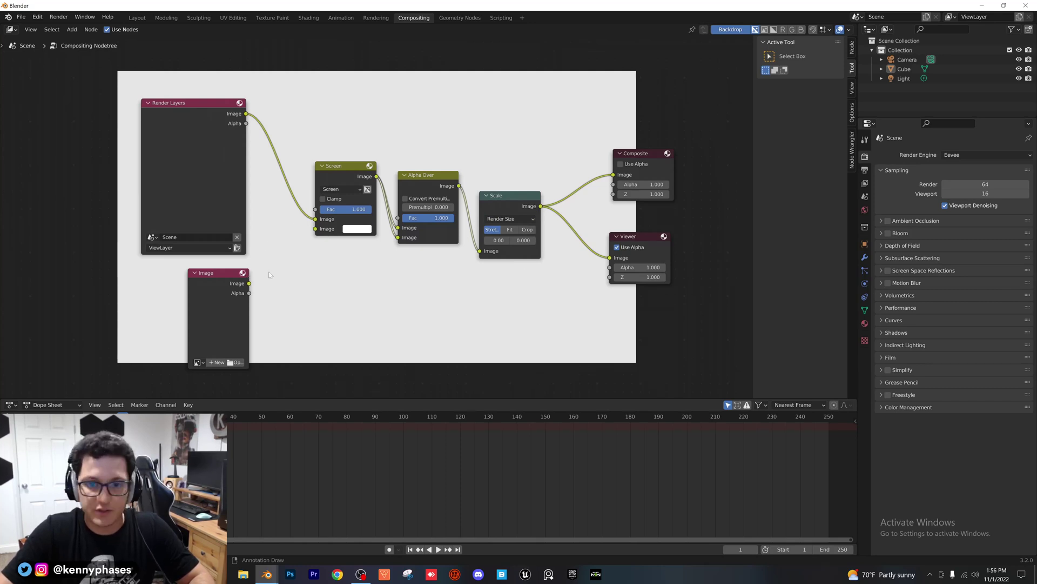
drag(249, 283, 316, 229)
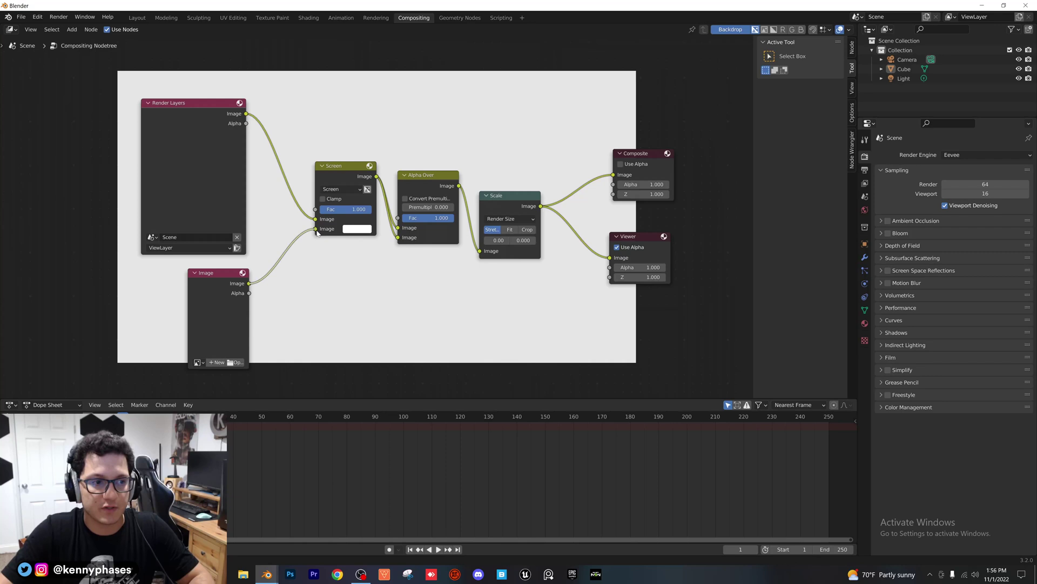
Step: Add an Invert node and place it below the Screen node
drag(222, 277, 222, 276)
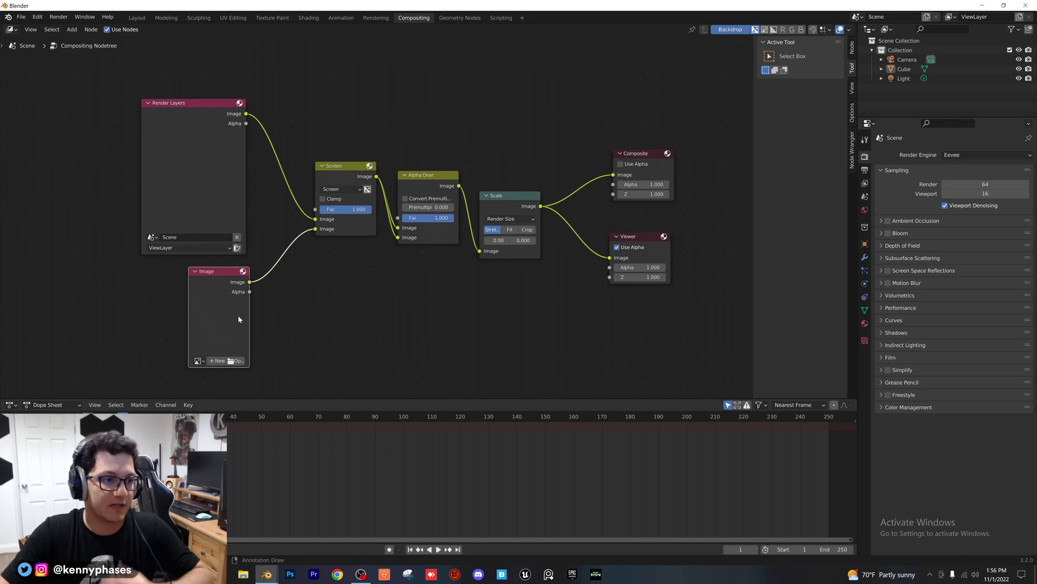
click(74, 30)
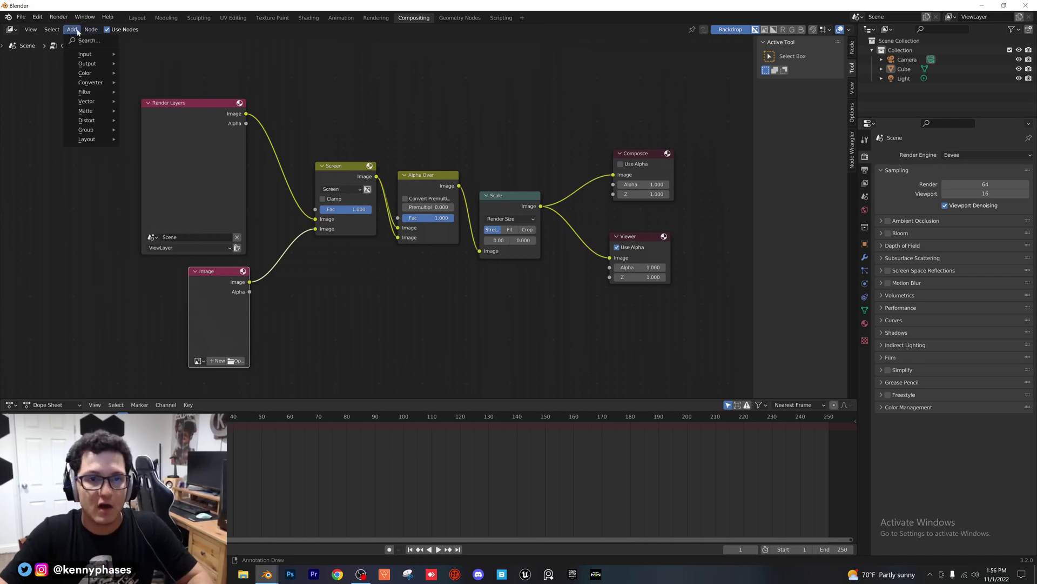
click(77, 41)
text(inv)
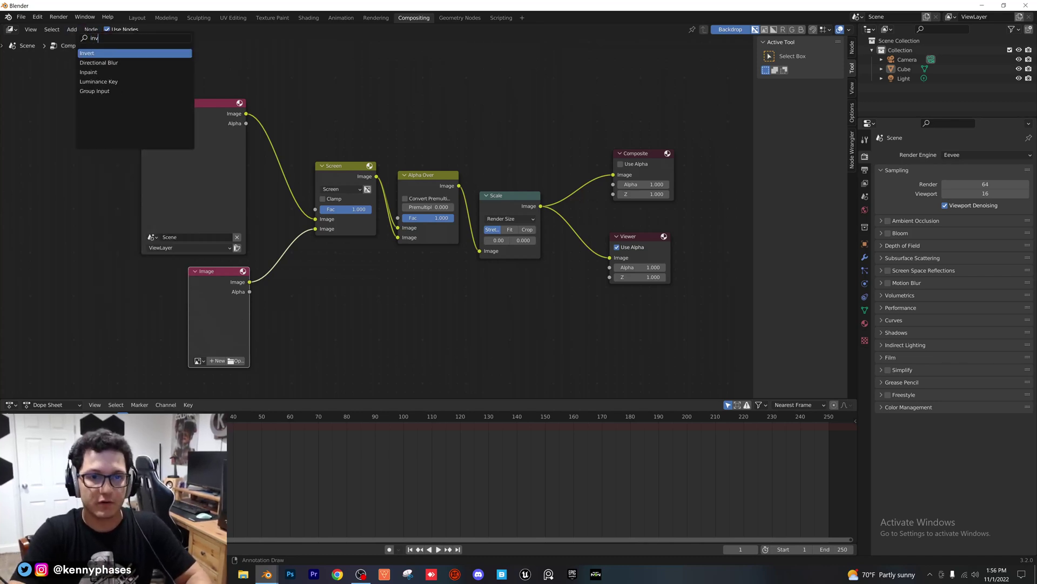
key(Return)
click(361, 282)
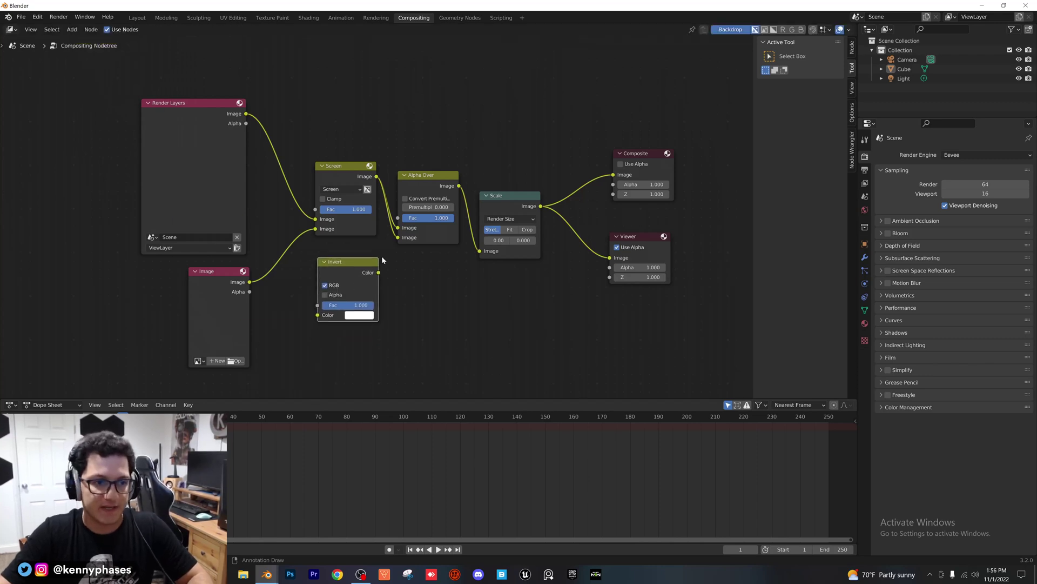
Step: Link the Invert output to Alpha Over's Fac and the Image node's Alpha to Invert's Color input, enable Invert's Alpha option, and shift the Image node slightly
drag(378, 272, 398, 217)
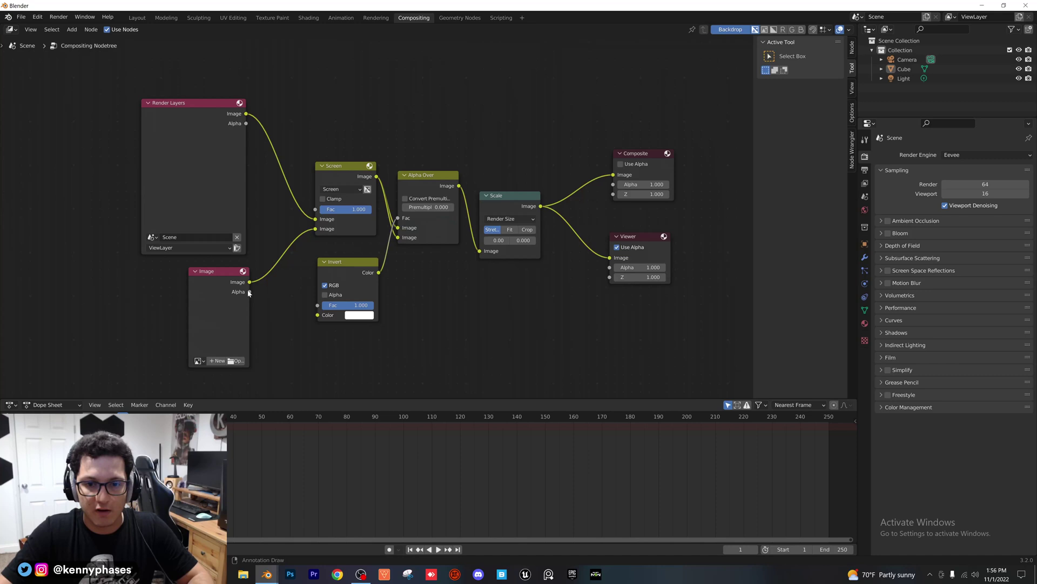
drag(248, 292, 318, 319)
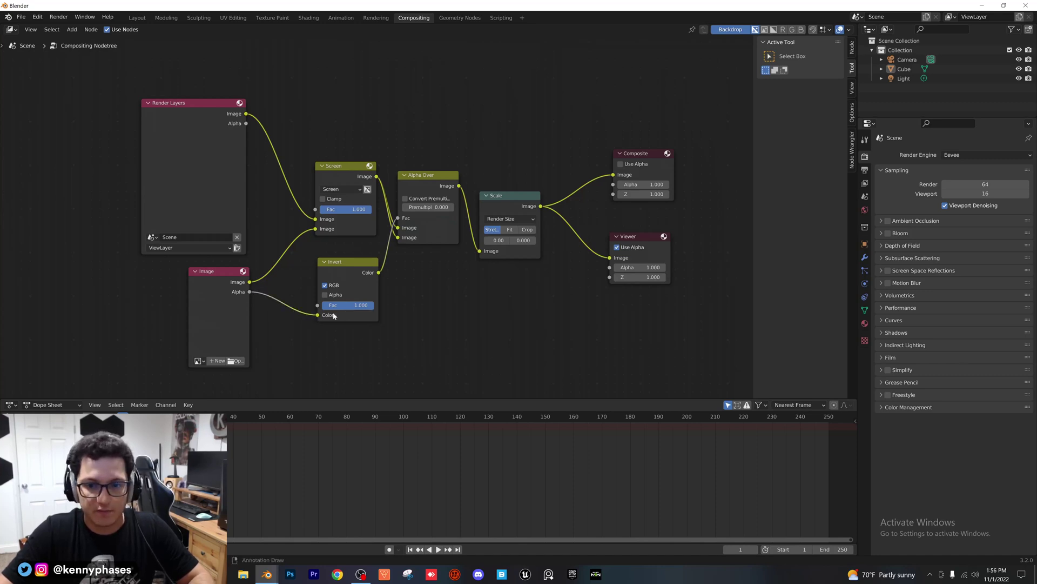
click(325, 295)
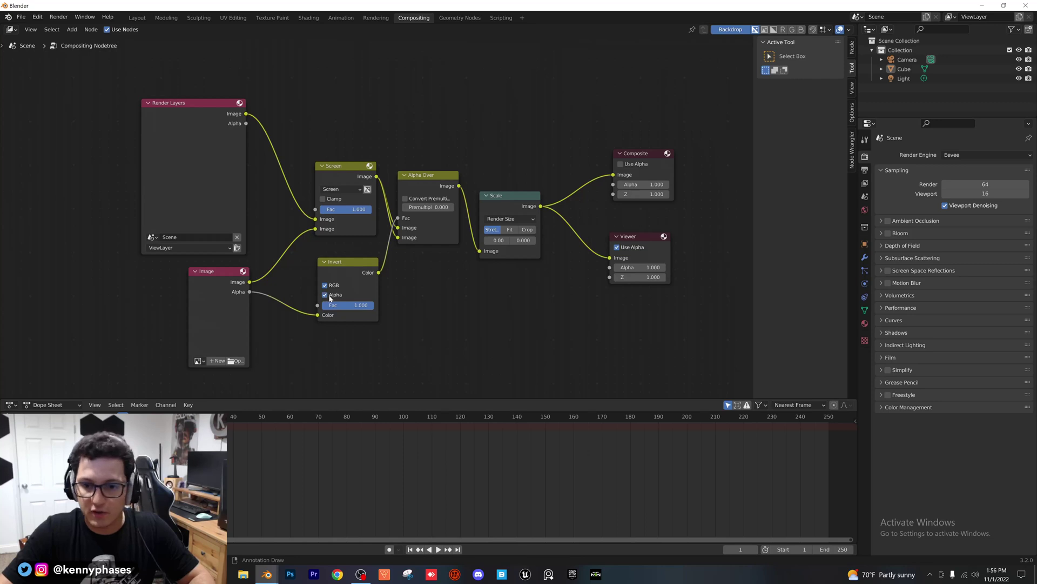
drag(231, 279, 222, 278)
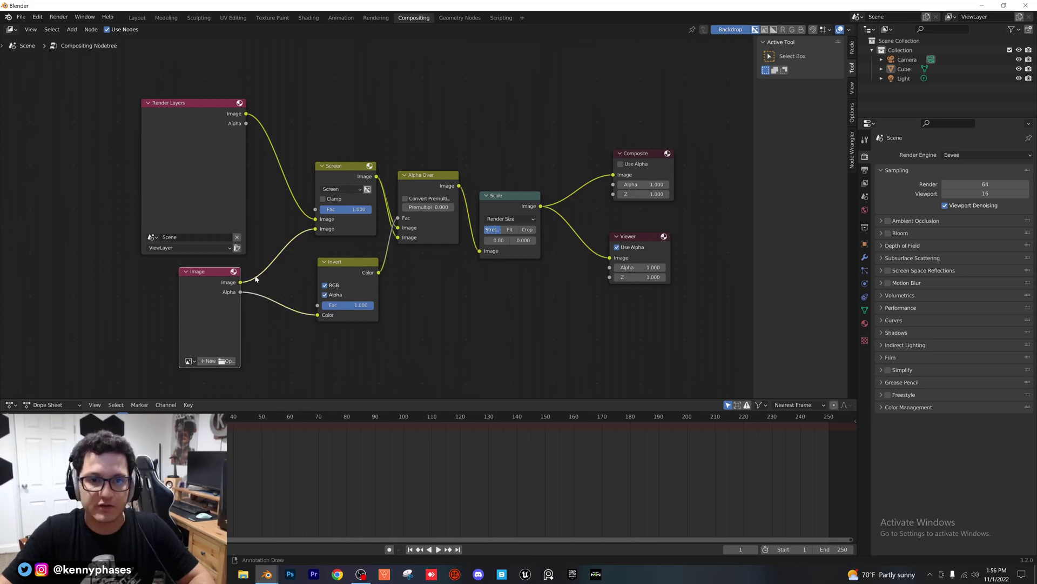
Step: Render the current frame to feed the compositor, and close the render window
click(59, 17)
click(76, 28)
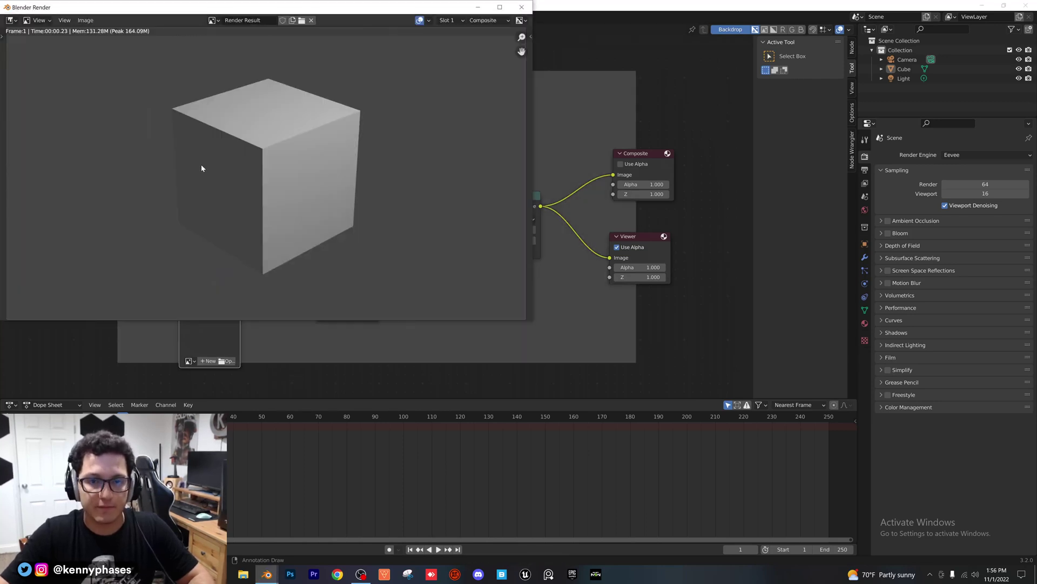
click(522, 6)
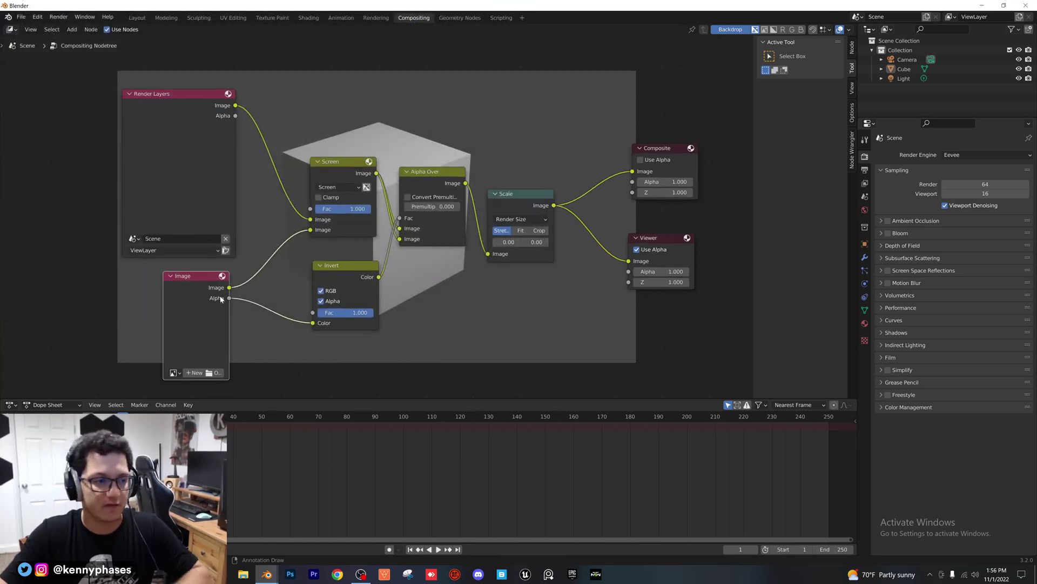
Step: Load Logo-Example.png from the Downloads folder into the Image node
click(215, 372)
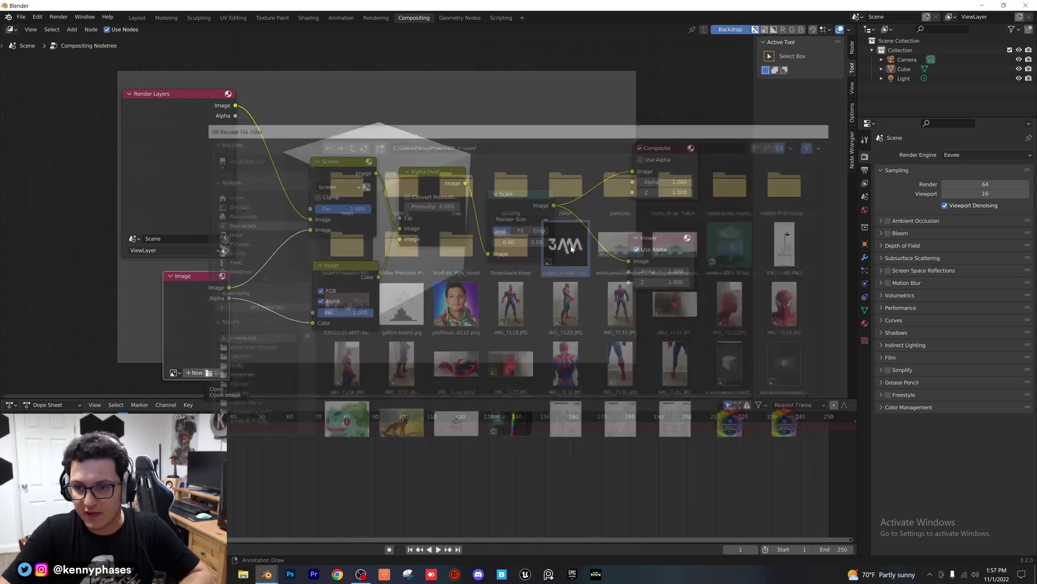
scroll(287, 257, down, 2)
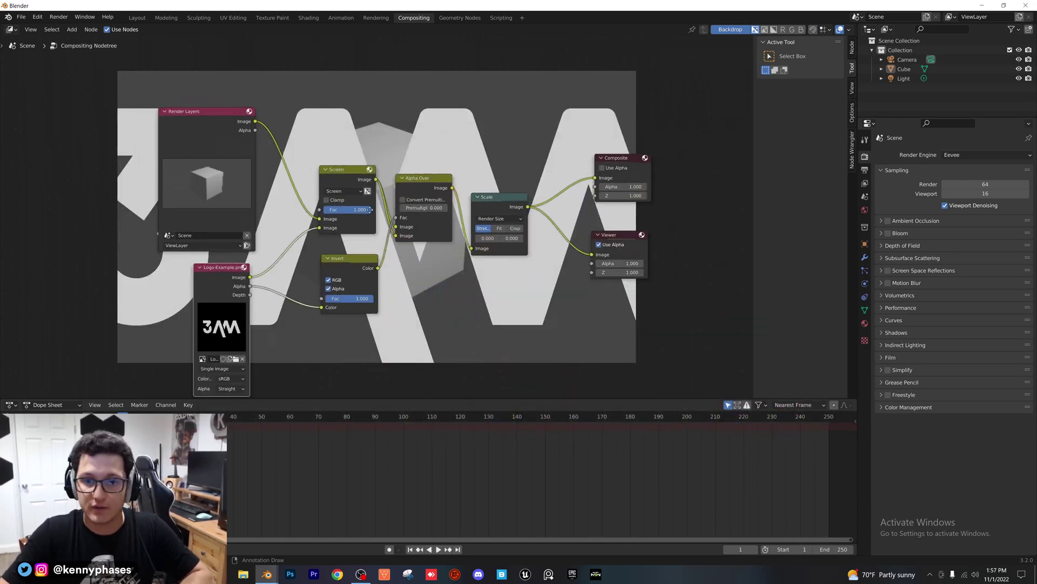
middle_drag(439, 135, 433, 190)
click(457, 217)
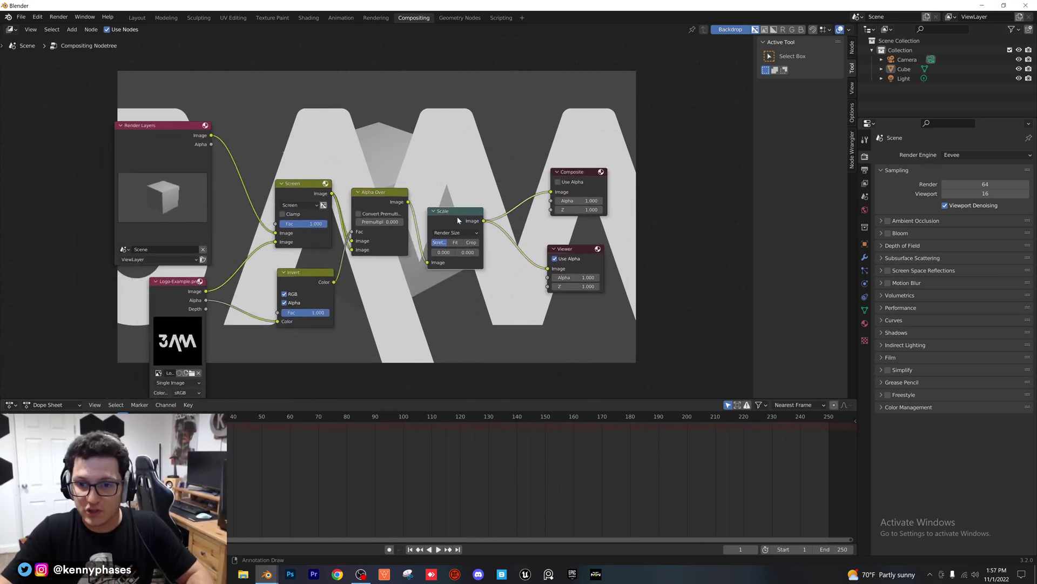
key(shift+d)
click(436, 305)
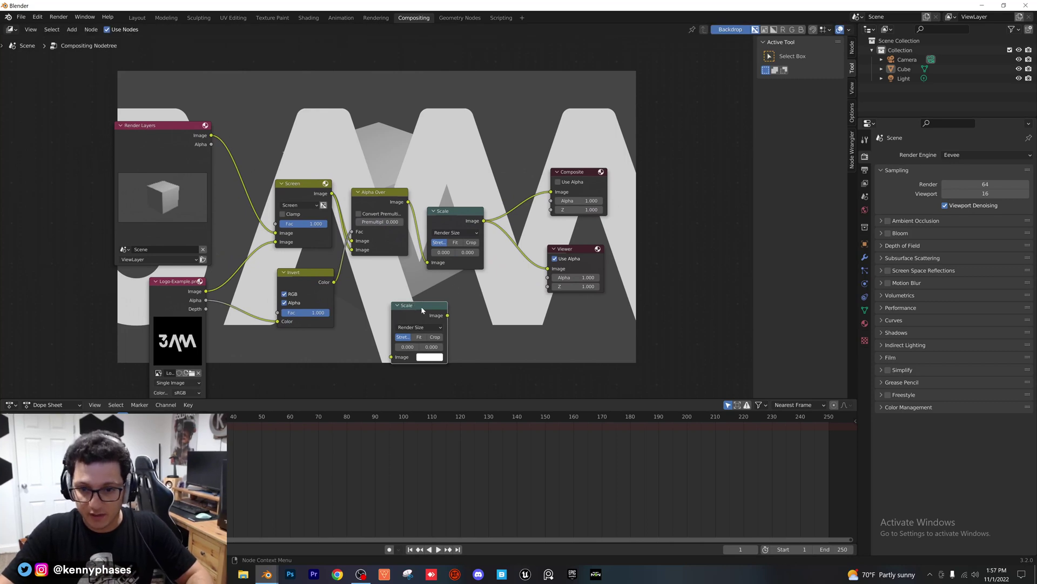
key(x)
Step: Add a new Scale node and insert it on the link between the logo Image node and the Screen node's second Image input
click(71, 29)
text(s)
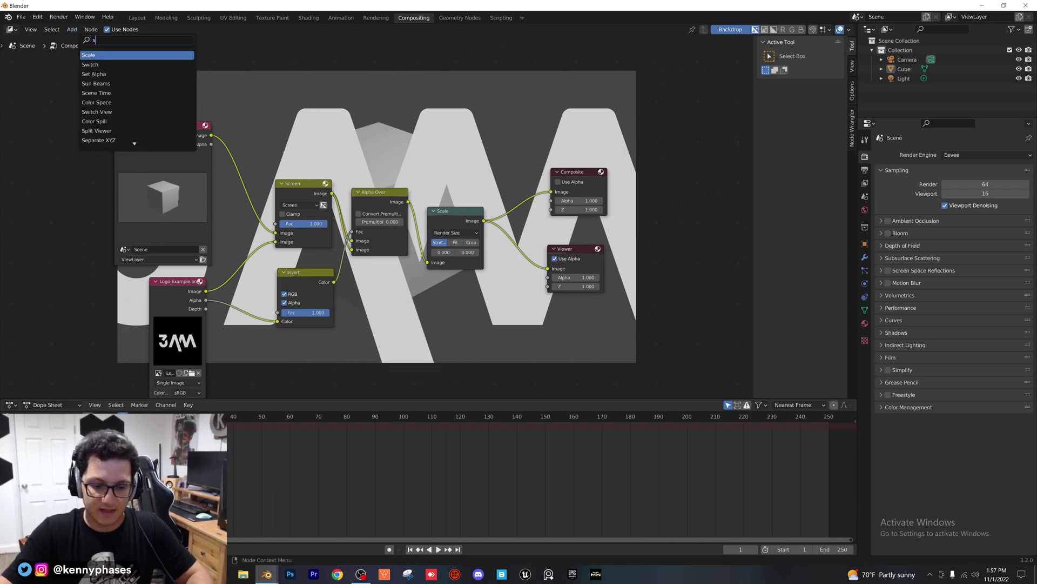
text(cale)
key(Return)
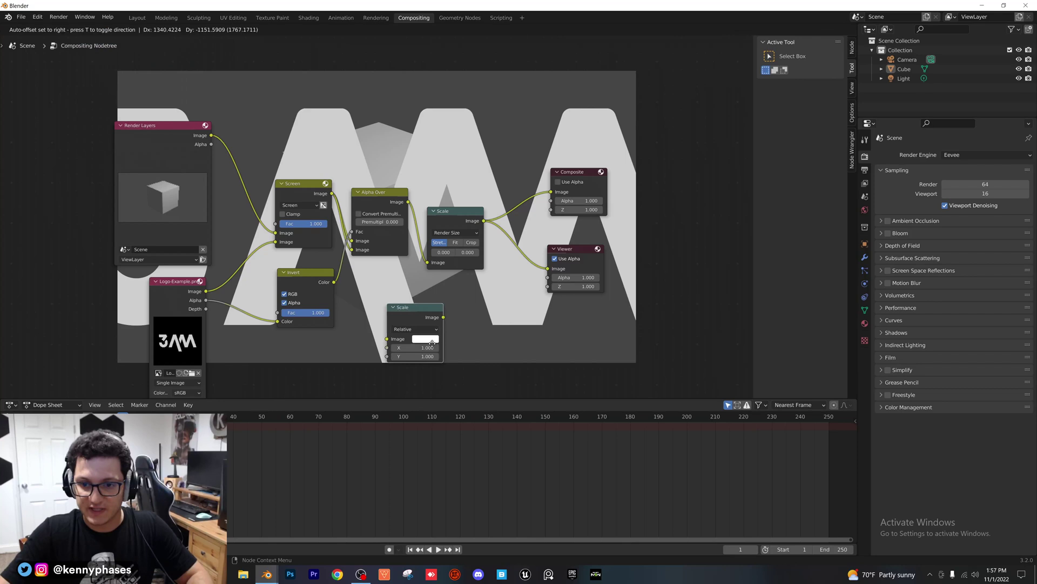
click(431, 342)
drag(414, 309, 265, 247)
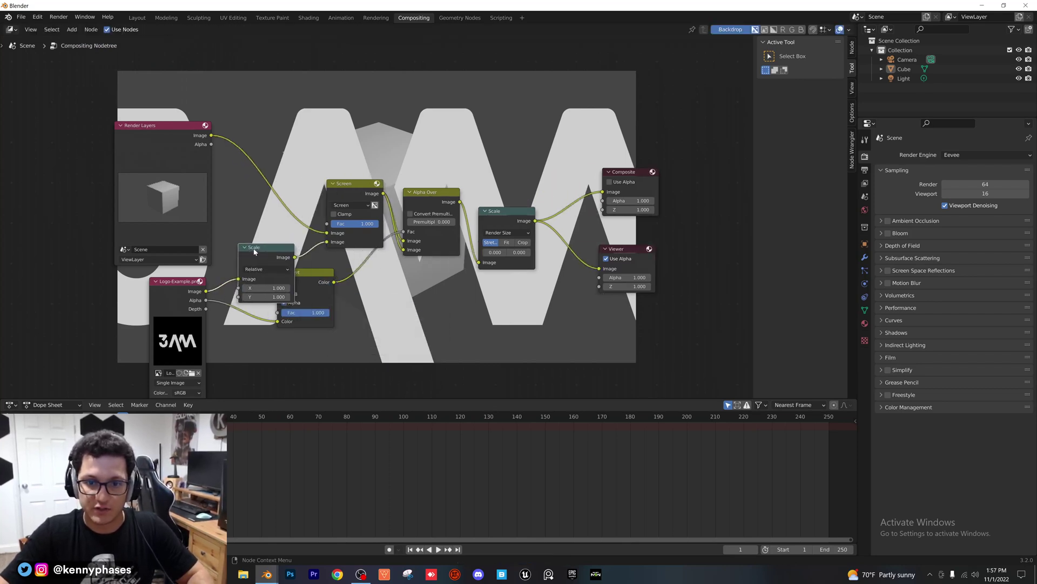
Step: Set the relative Scale node's X and Y factors to 0.5
click(265, 288)
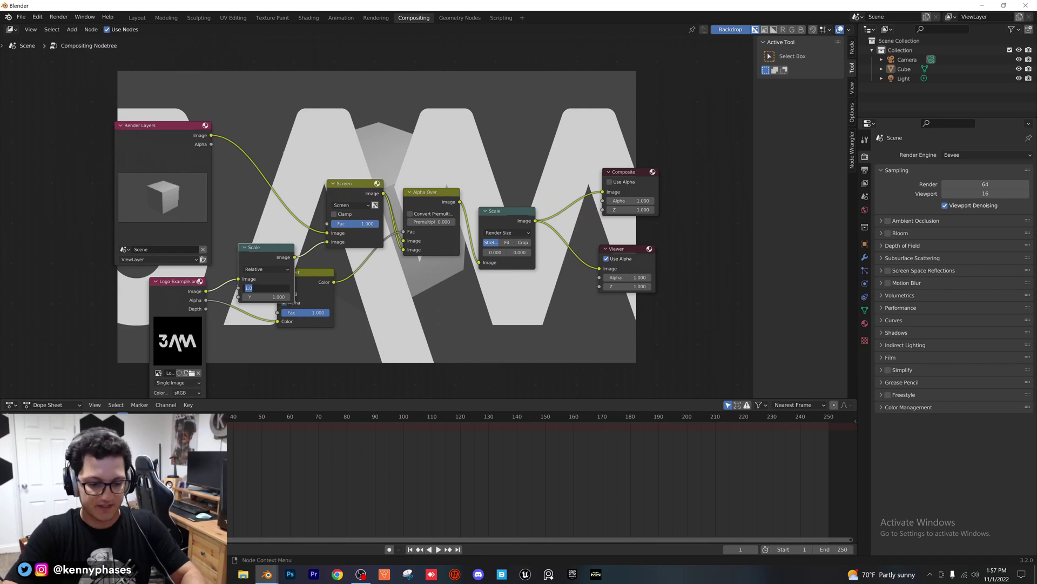
text(.5)
key(Tab)
text(.5)
key(Return)
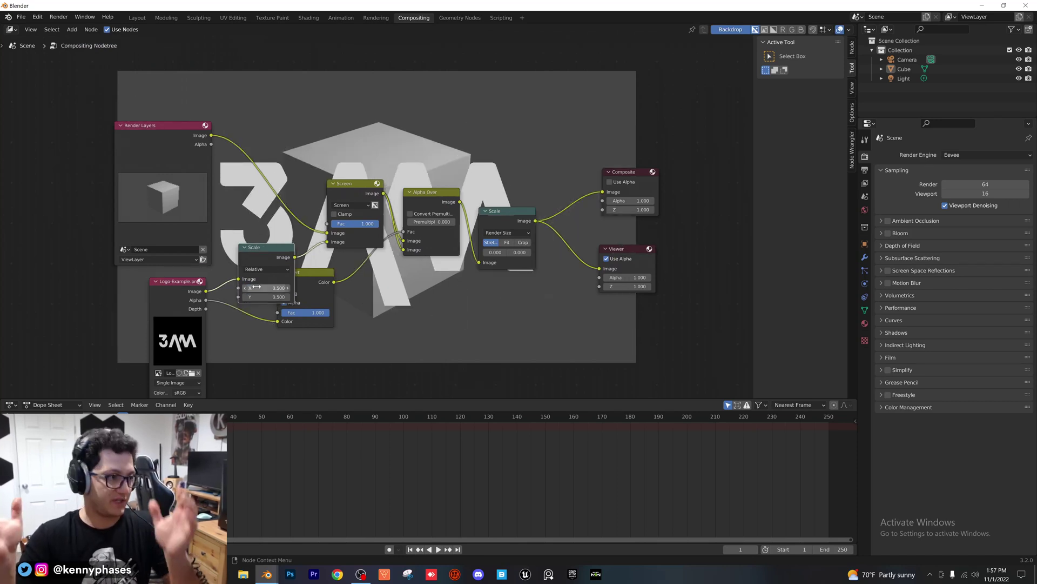
Step: Move the relative Scale node and the logo Image node slightly up and to the left to tidy the node layout
scroll(346, 316, down, 3)
middle_drag(354, 303, 319, 327)
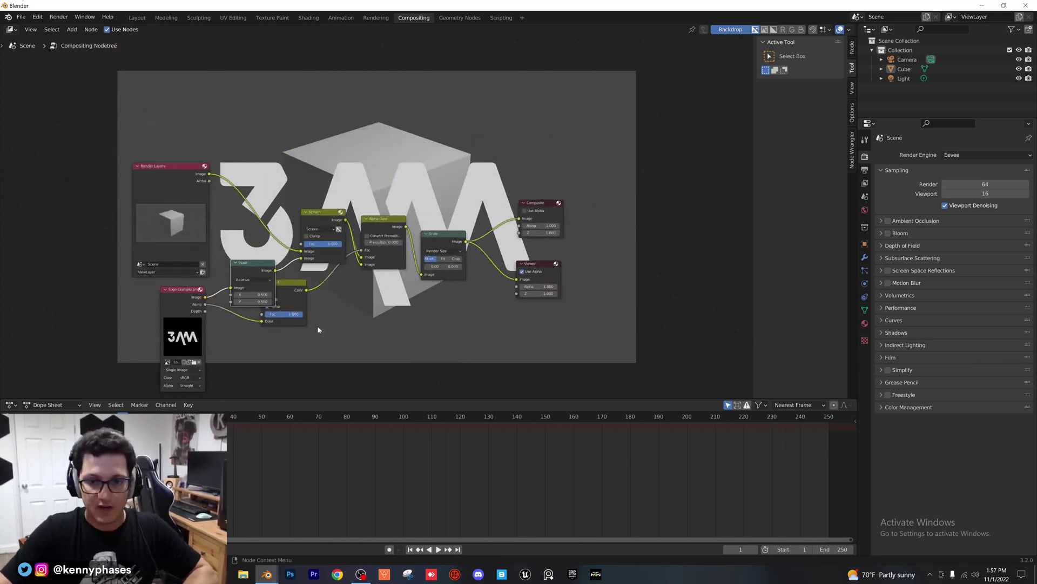
scroll(286, 213, up, 2)
drag(222, 270, 214, 258)
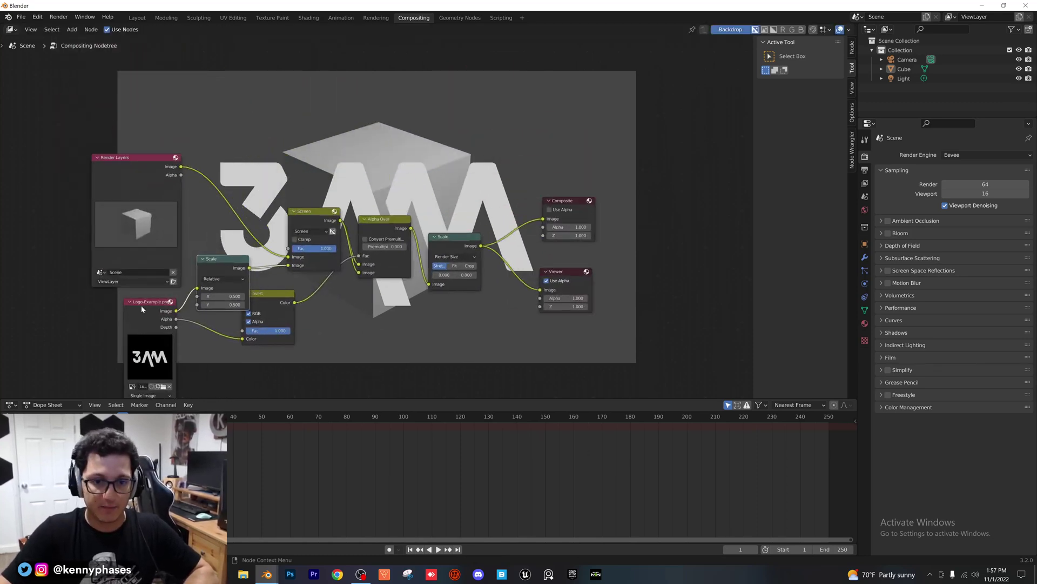
drag(147, 300, 142, 297)
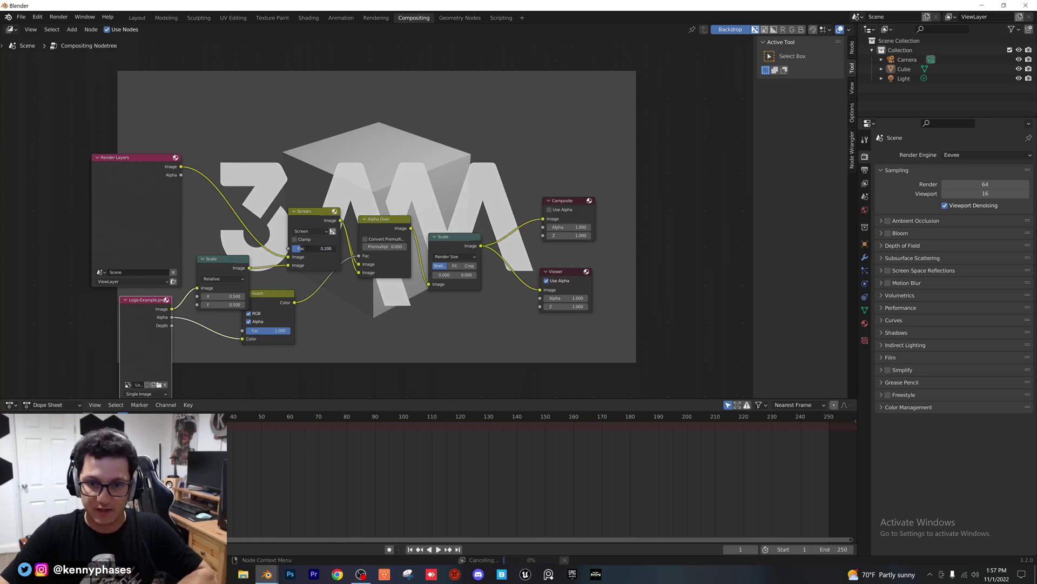
Step: Try a lower Fac value on the Screen node to fade the logo, and cancel the change
mouse_move(328, 250)
mouse_down()
mouse_move(309, 250)
mouse_move(319, 249)
mouse_up()
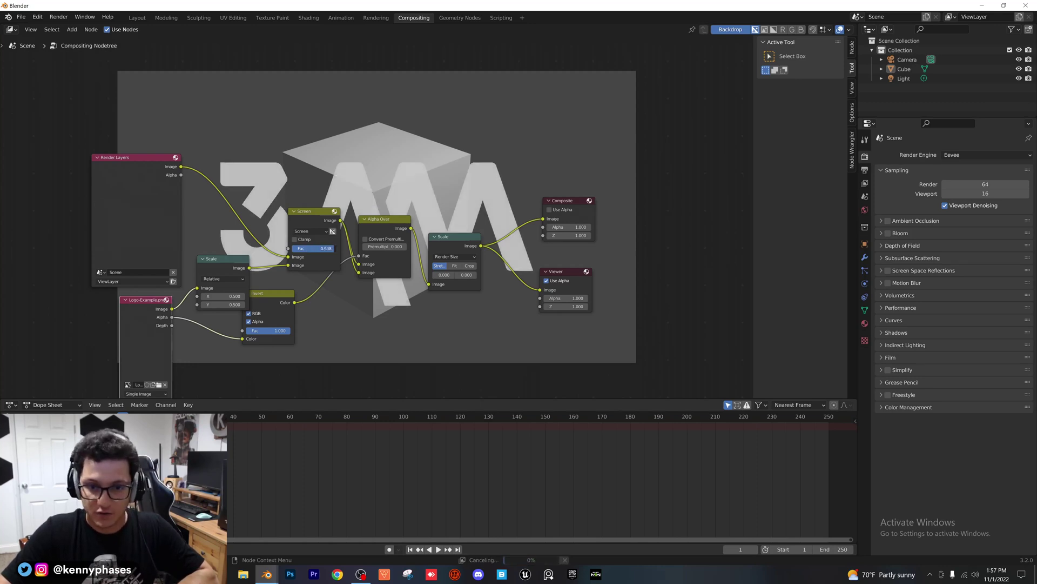
key(Escape)
Step: Move the Invert node down and to the right, clear of the relative Scale node
scroll(394, 219, down, 1)
drag(280, 291, 289, 308)
scroll(389, 277, down, 1)
Step: Replace the image in the logo node with the black MHG logo JPG from the Downloads folder
click(206, 350)
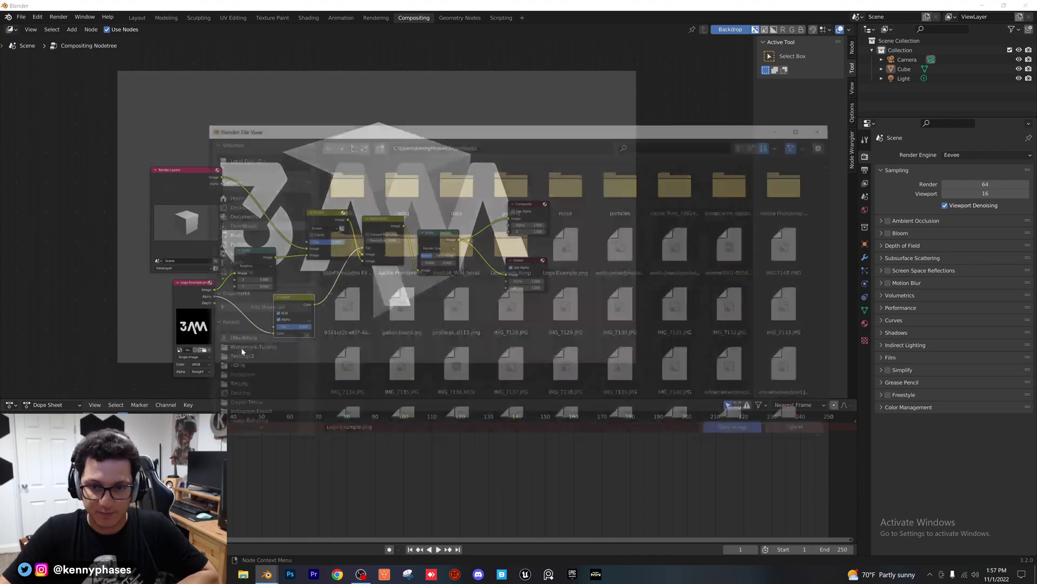
scroll(462, 305, down, 5)
scroll(462, 304, down, 4)
scroll(576, 319, down, 3)
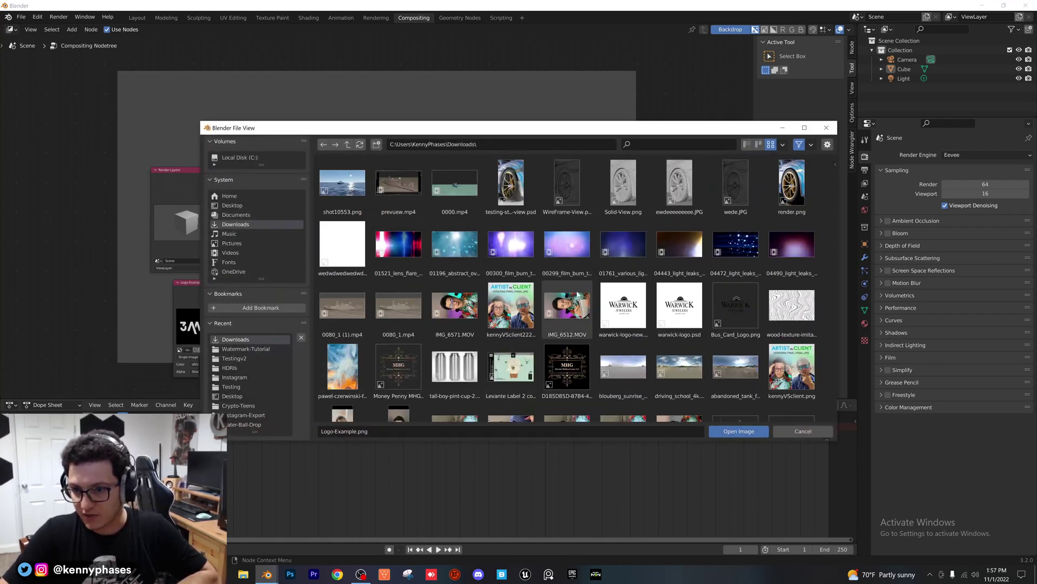
double_click(567, 281)
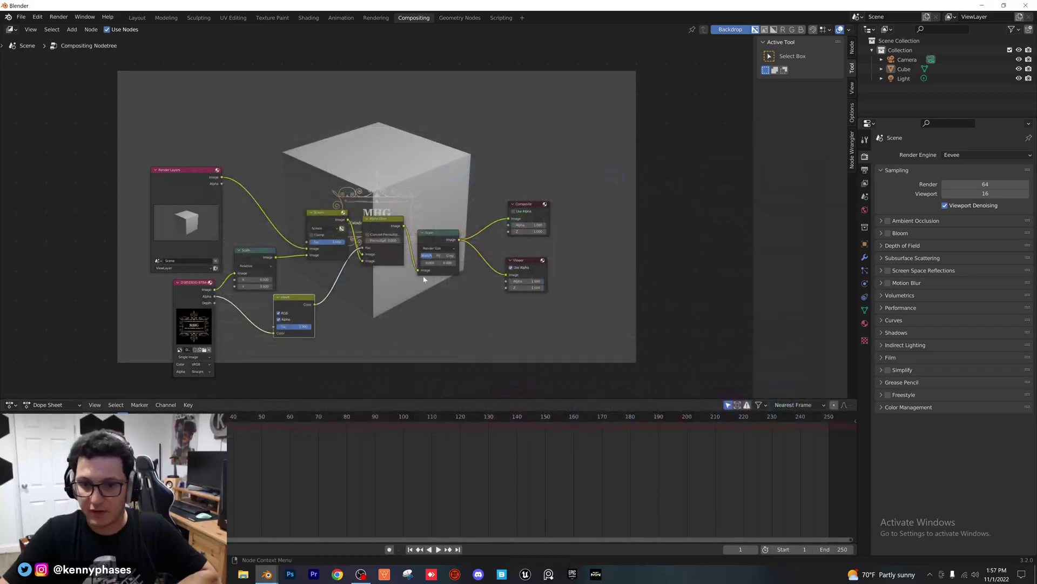
Step: Load the JPG of red and green light streaks from the Downloads folder into the logo Image node
click(206, 349)
scroll(501, 314, down, 10)
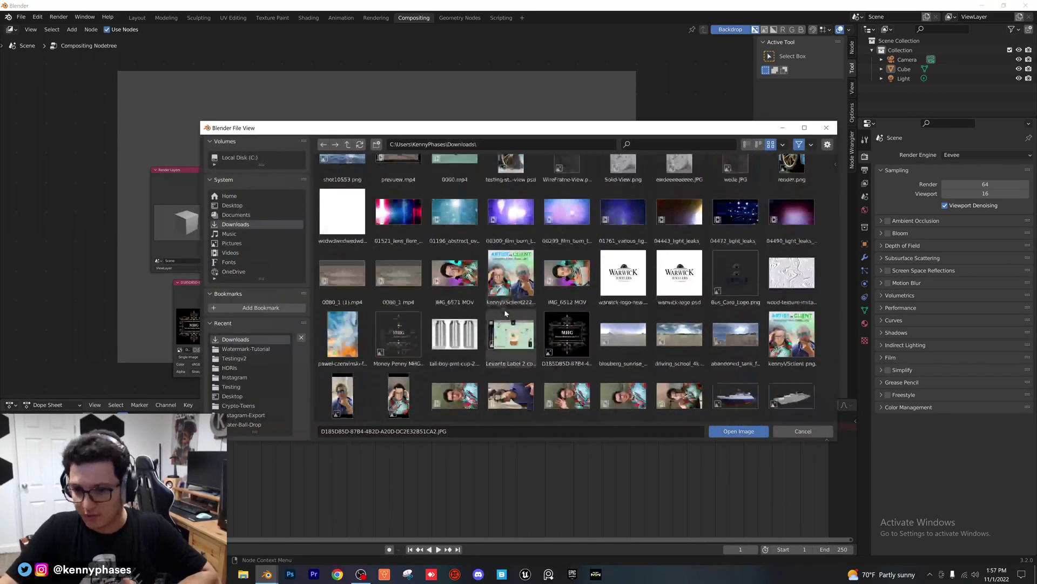
scroll(502, 313, down, 4)
scroll(517, 310, down, 2)
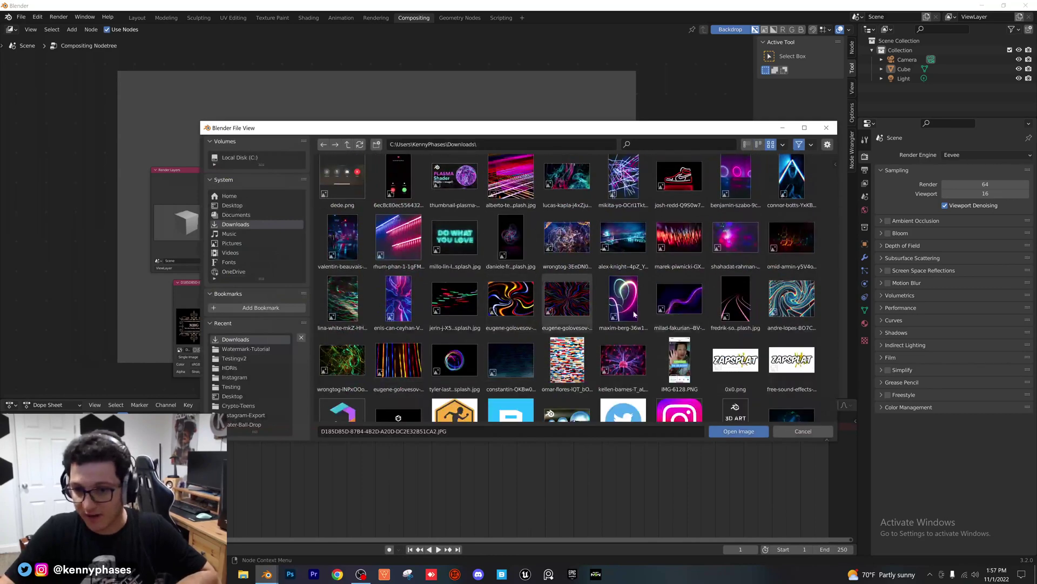
double_click(468, 303)
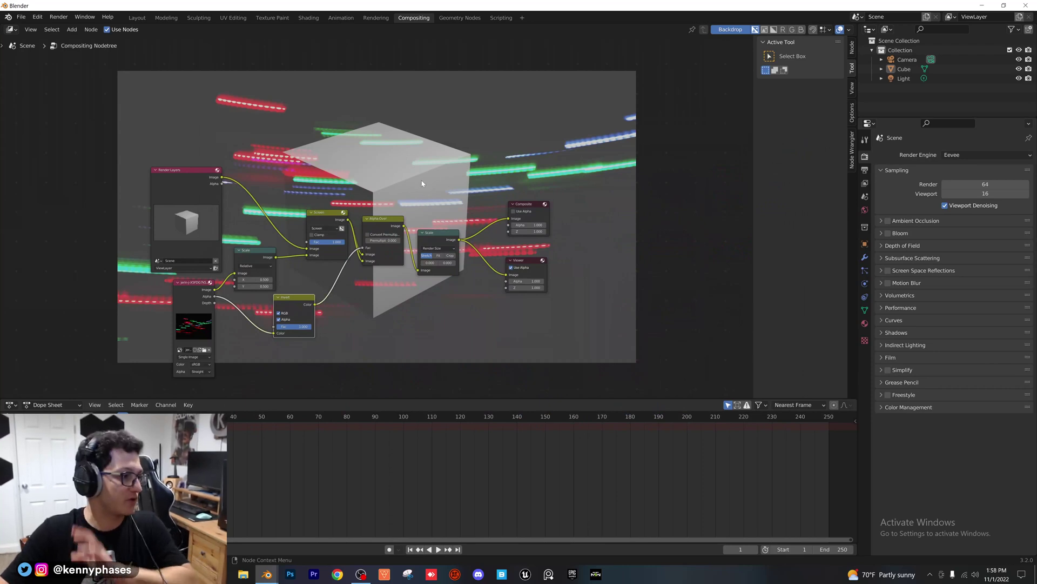
Step: Load Logo-Example.png back into the logo Image node
click(204, 349)
click(567, 245)
double_click(567, 244)
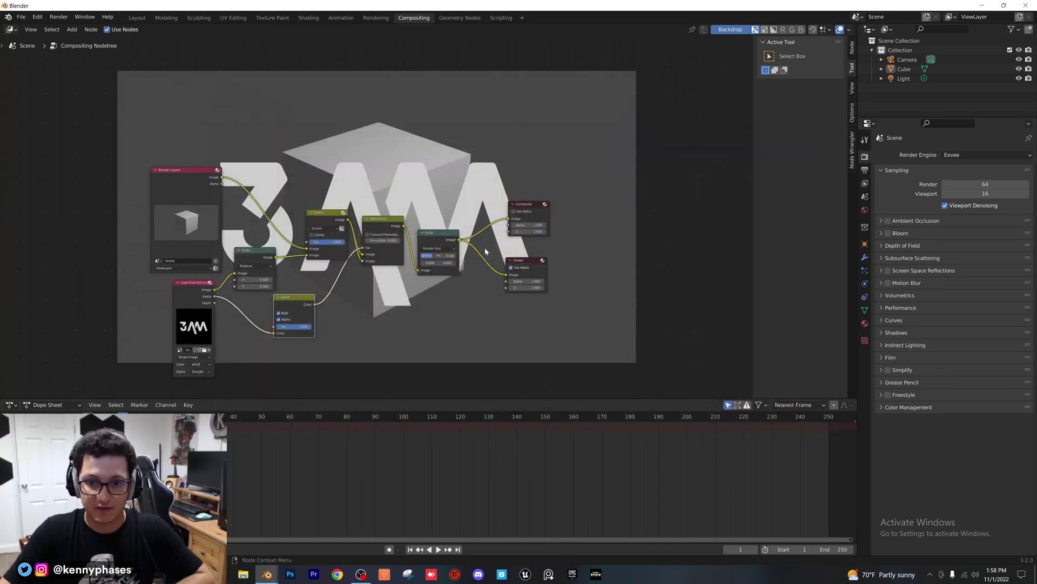
Step: Enlarge the node editing area by shrinking the Dope Sheet and narrowing the sidebar, keeping the whole node tree in view
scroll(394, 273, down, 3)
middle_drag(394, 273, 272, 141)
scroll(370, 205, up, 3)
middle_drag(370, 206, 564, 325)
scroll(378, 227, up, 6)
middle_drag(378, 226, 373, 219)
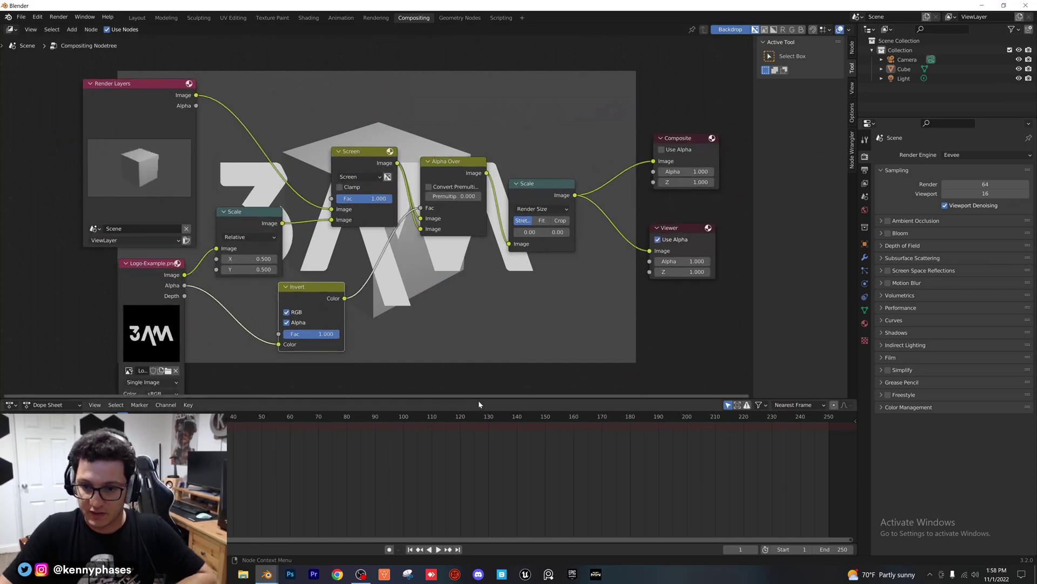
drag(478, 400, 487, 476)
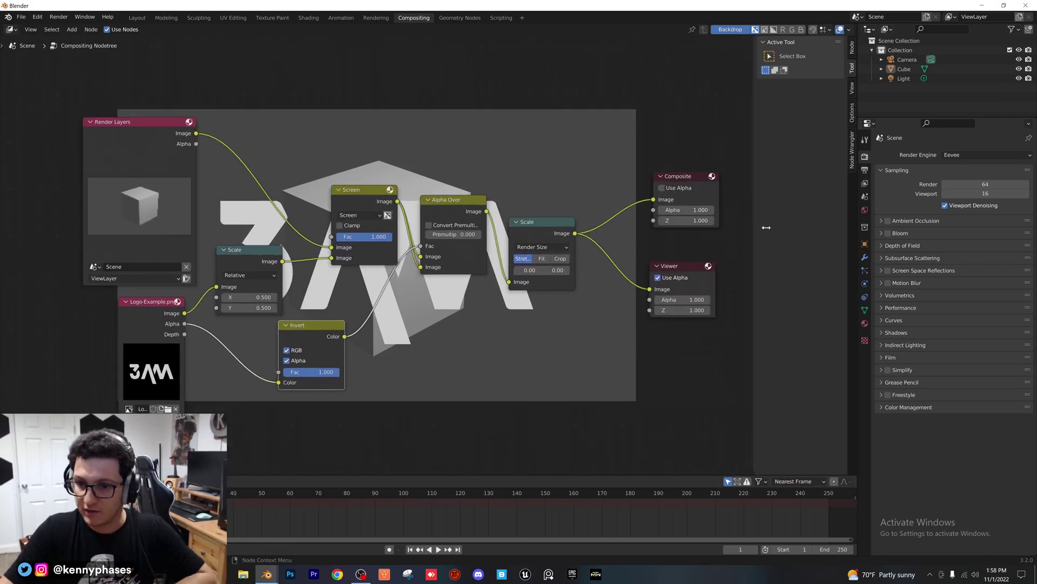
drag(766, 227, 821, 227)
middle_drag(505, 257, 485, 225)
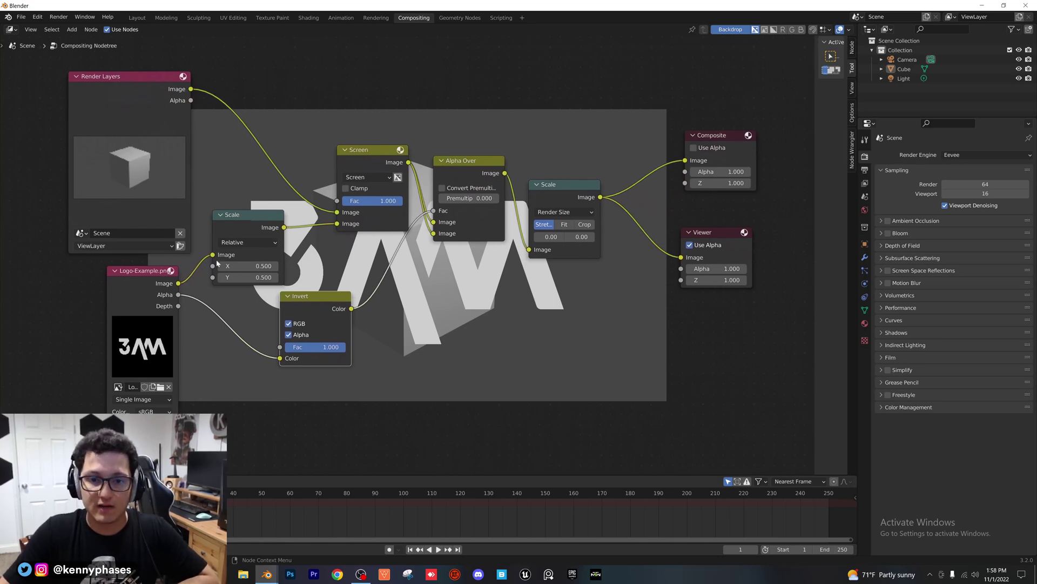
Step: Set the relative Scale node's X and Y factors to 0.75
click(251, 265)
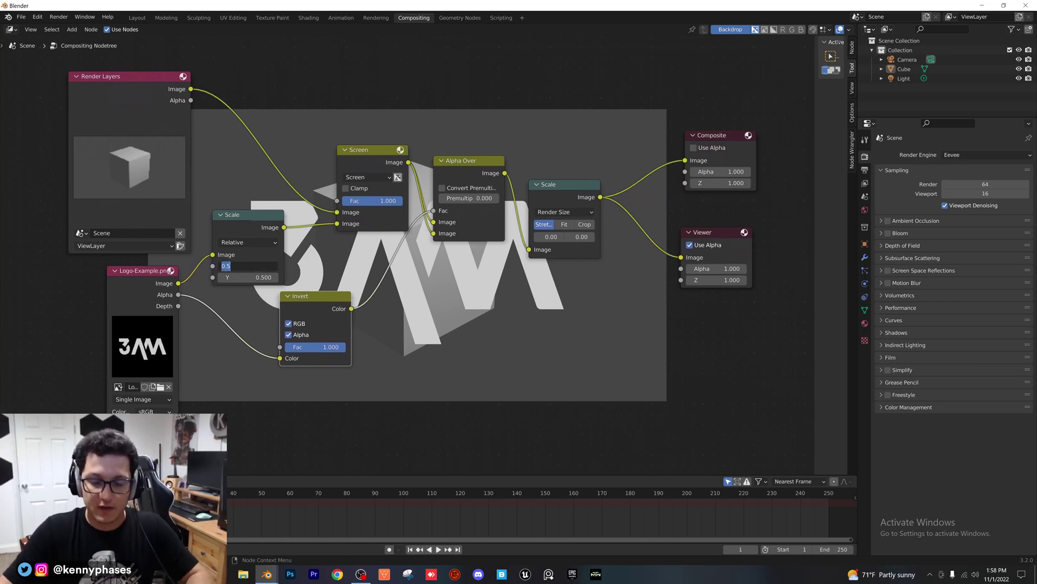
text(0.75)
key(Tab)
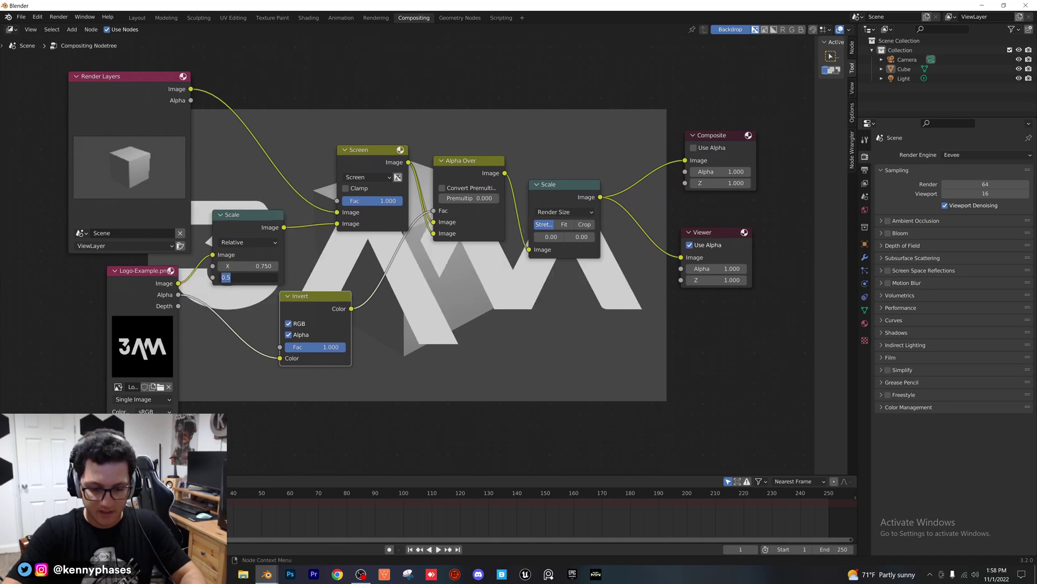
key(BackSpace)
text(0.75)
key(Return)
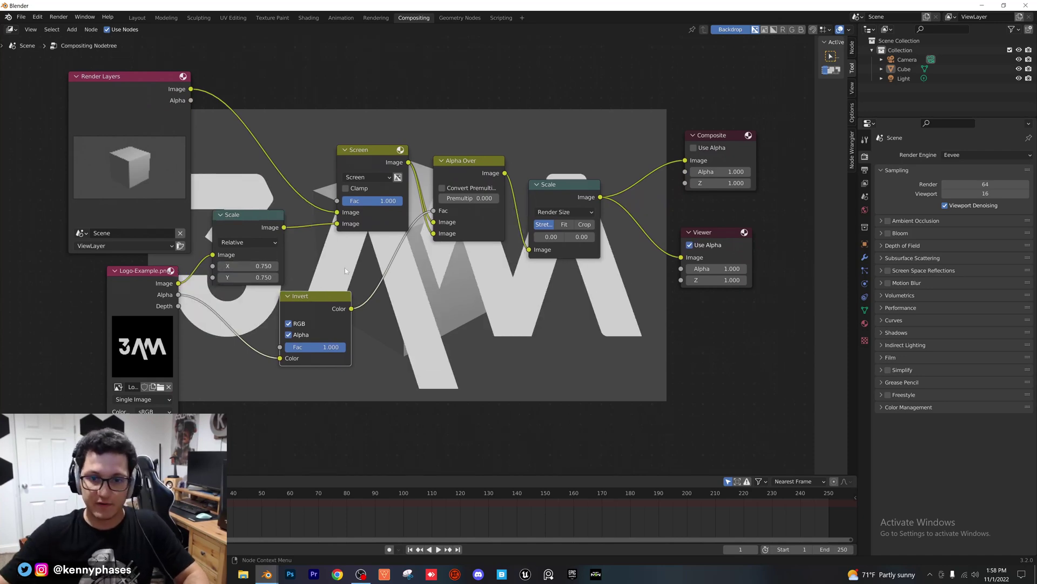
scroll(426, 349, down, 3)
middle_drag(451, 351, 484, 347)
scroll(444, 426, up, 10)
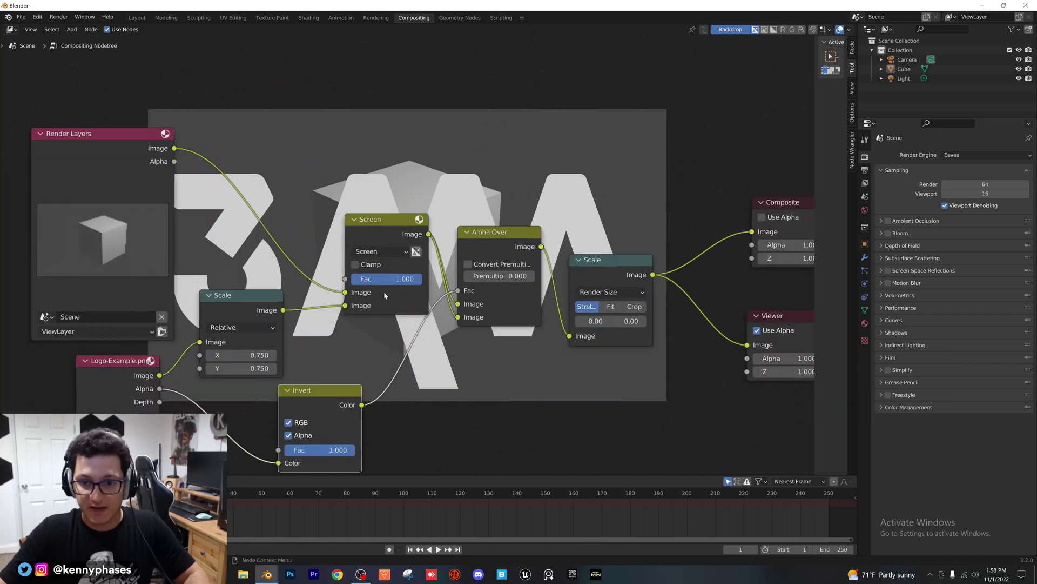
mouse_move(385, 280)
mouse_down()
mouse_move(328, 280)
mouse_move(391, 280)
mouse_up()
scroll(455, 128, down, 8)
middle_drag(459, 285, 456, 237)
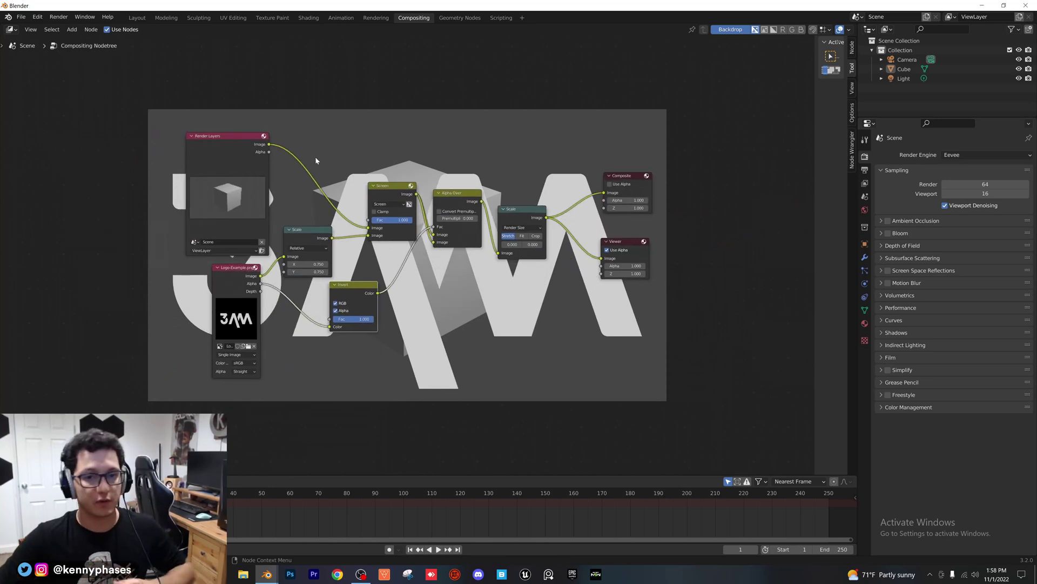
Step: Render the current frame with the logo overlay and move the render window toward the middle of the screen
scroll(316, 161, up, 1)
click(58, 16)
click(76, 27)
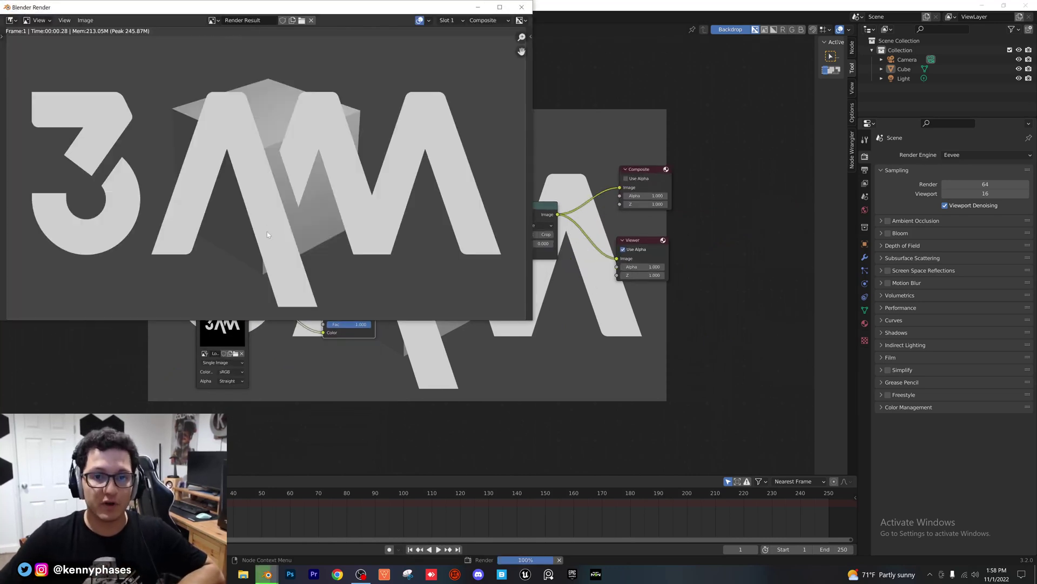
drag(302, 9, 505, 104)
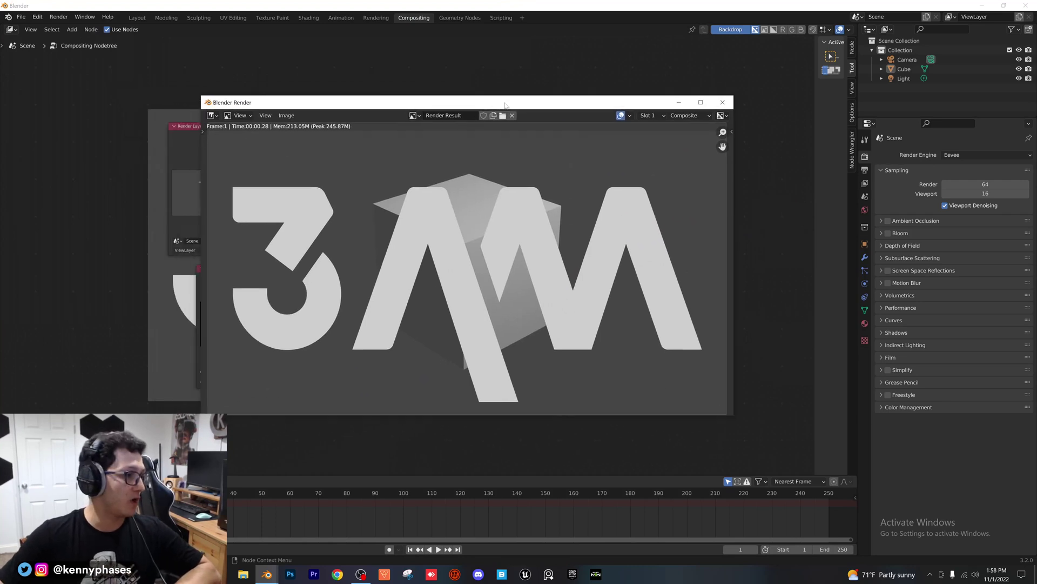